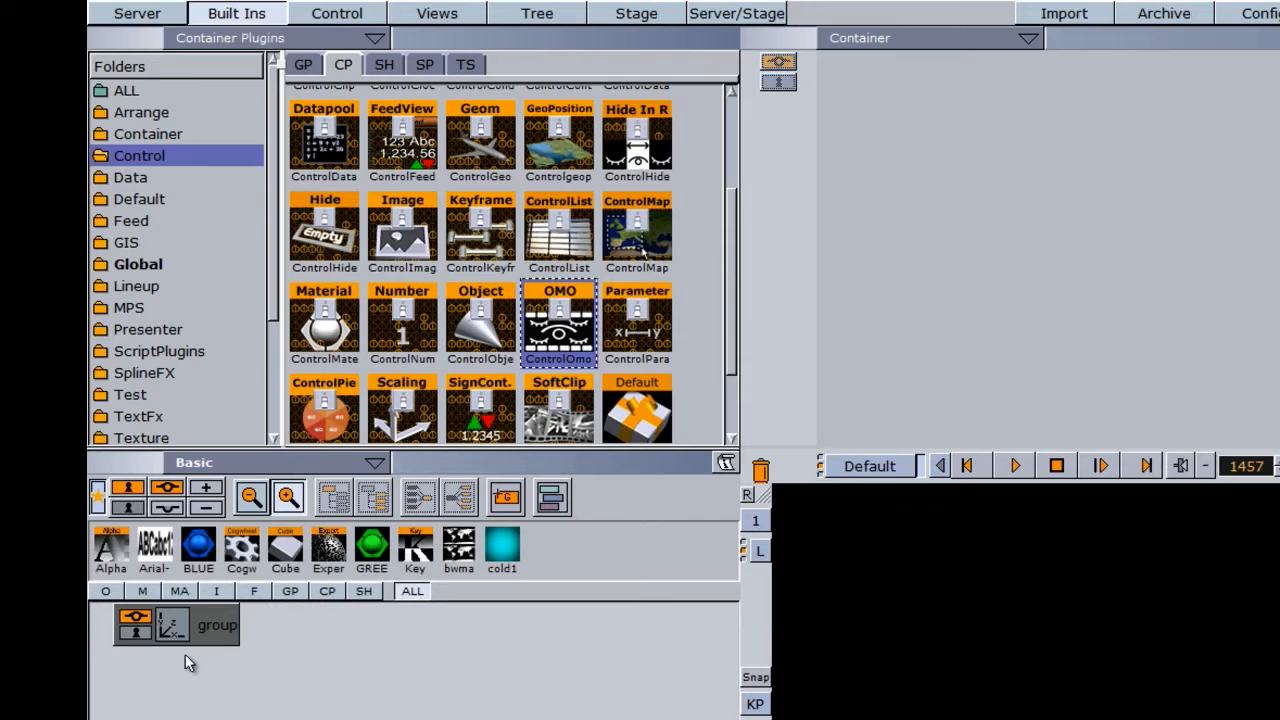
# - Add a new group container beneath the existing group and rename it OMO
pyautogui.click(218, 634)
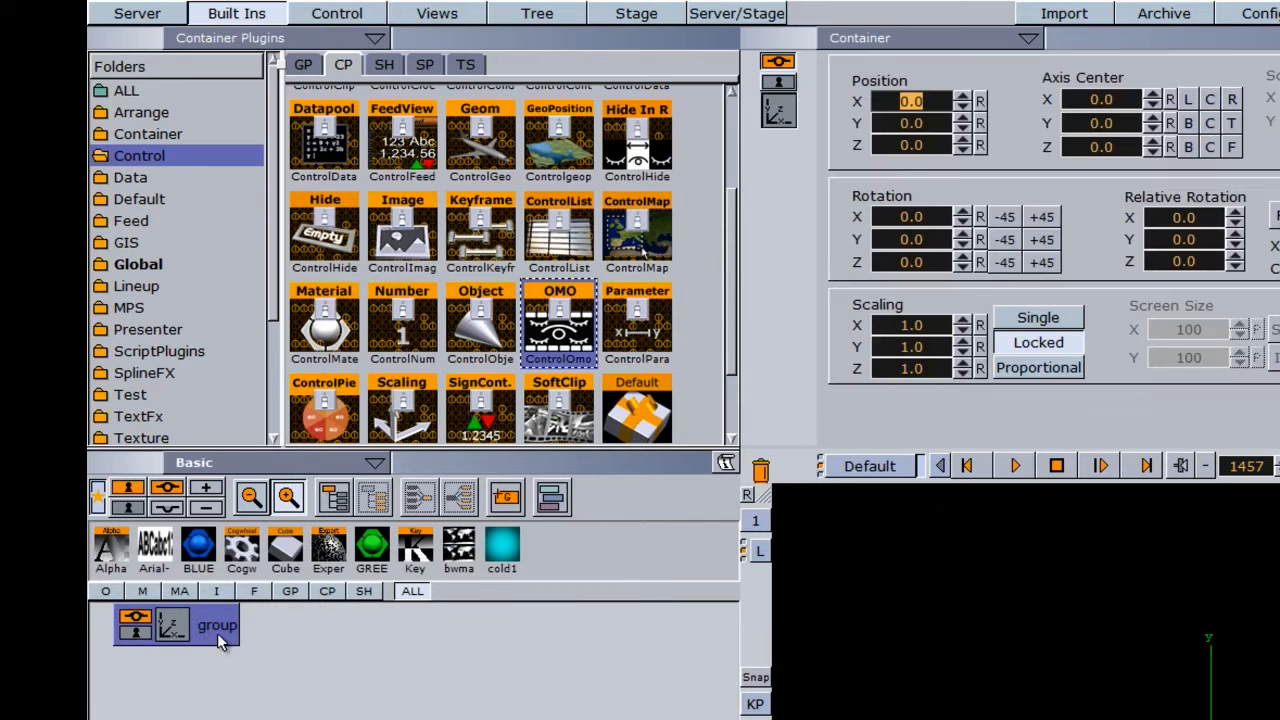
pyautogui.moveTo(505, 496); pyautogui.dragTo(274, 640)
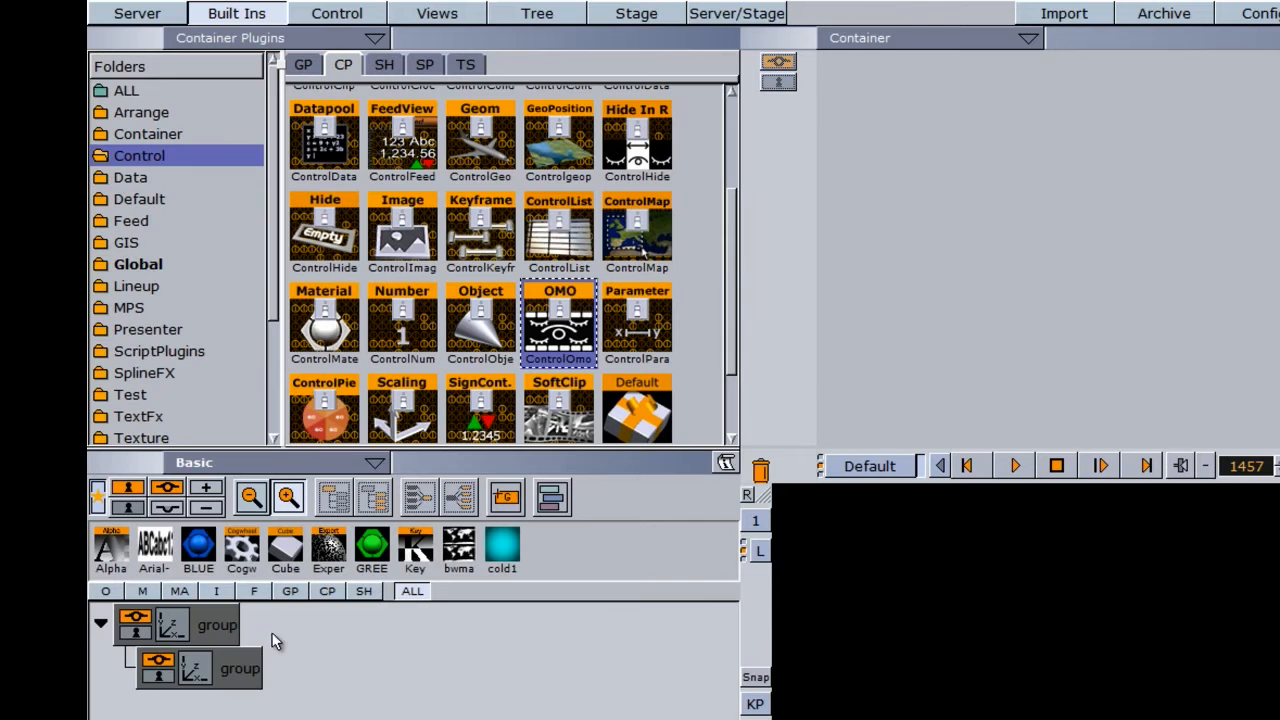
pyautogui.doubleClick(240, 676)
pyautogui.write('OMO')
pyautogui.press('Return')
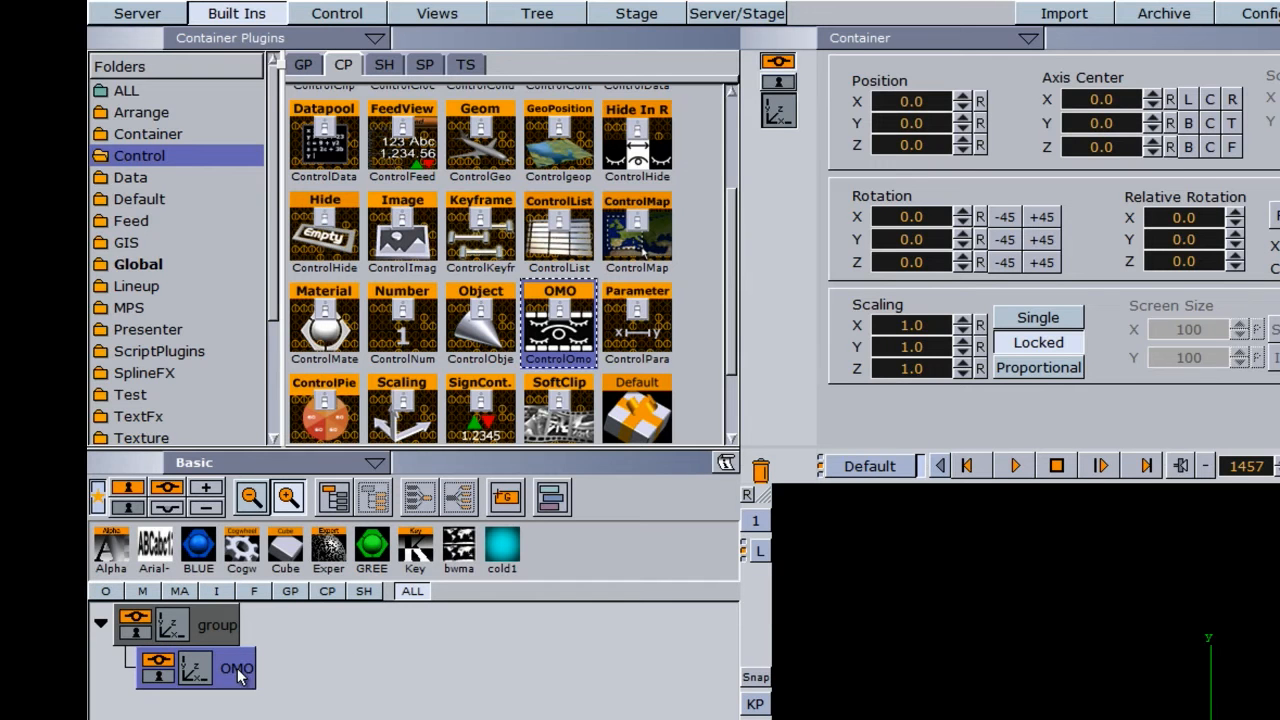
# - Add Cube, Eclipse and Noggi geometries as child containers of OMO
pyautogui.click(303, 64)
pyautogui.moveTo(320, 125); pyautogui.dragTo(224, 632)
pyautogui.moveTo(454, 215); pyautogui.dragTo(252, 719)
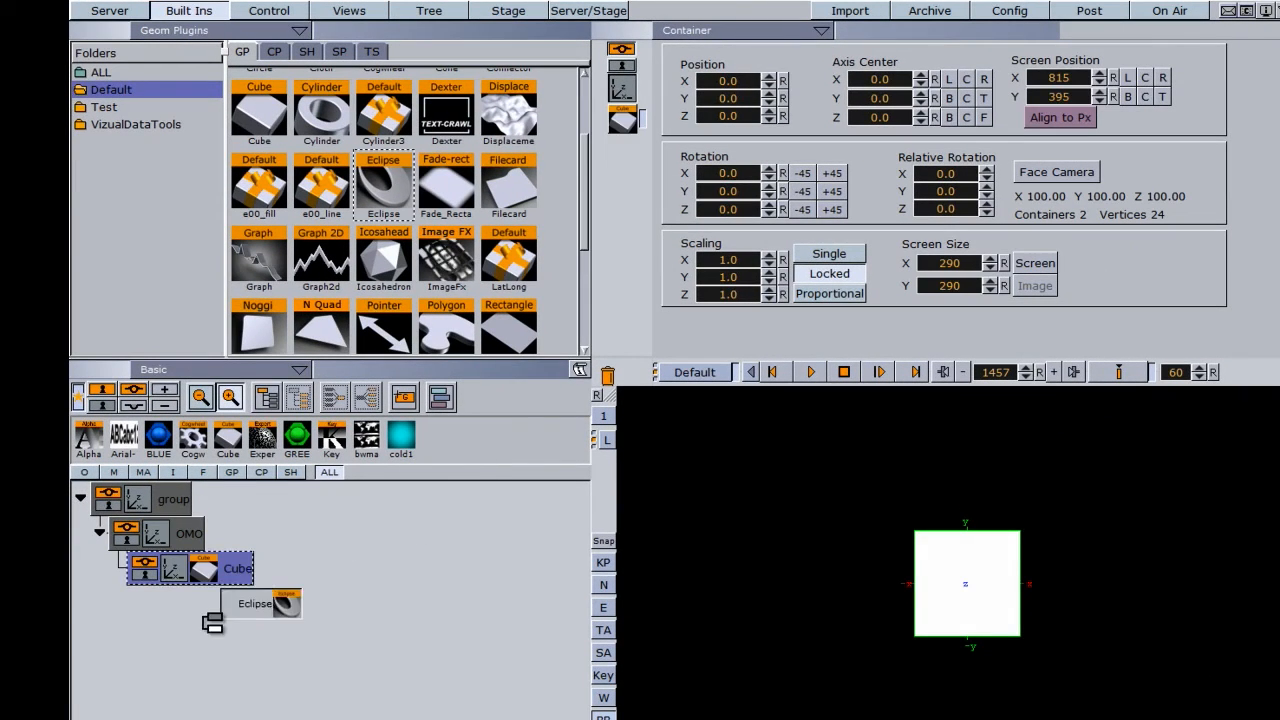
pyautogui.moveTo(213, 622); pyautogui.dragTo(168, 640)
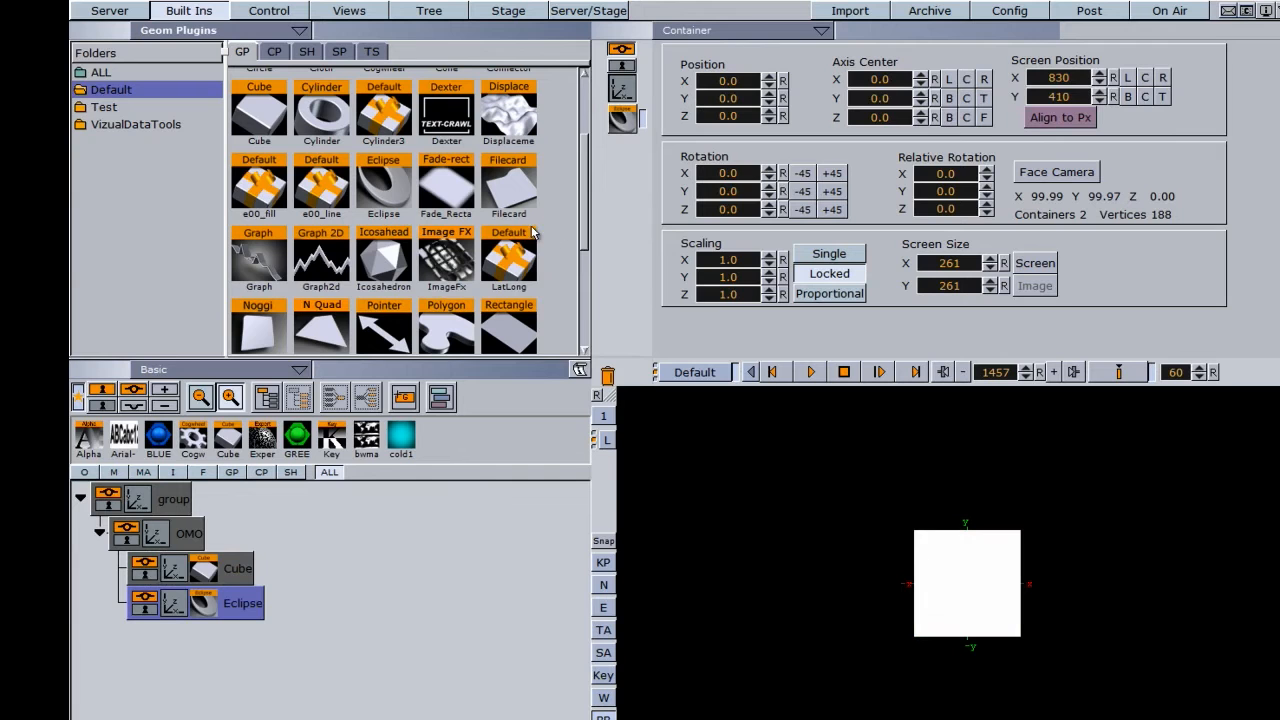
pyautogui.moveTo(260, 328); pyautogui.dragTo(211, 677)
# - Apply the blue material to Cube and Noggi and green to Eclipse, and scale the OMO container uniformly to 1.89
pyautogui.moveTo(160, 438); pyautogui.dragTo(201, 571)
pyautogui.moveTo(297, 436); pyautogui.dragTo(228, 603)
pyautogui.moveTo(158, 436); pyautogui.dragTo(228, 622)
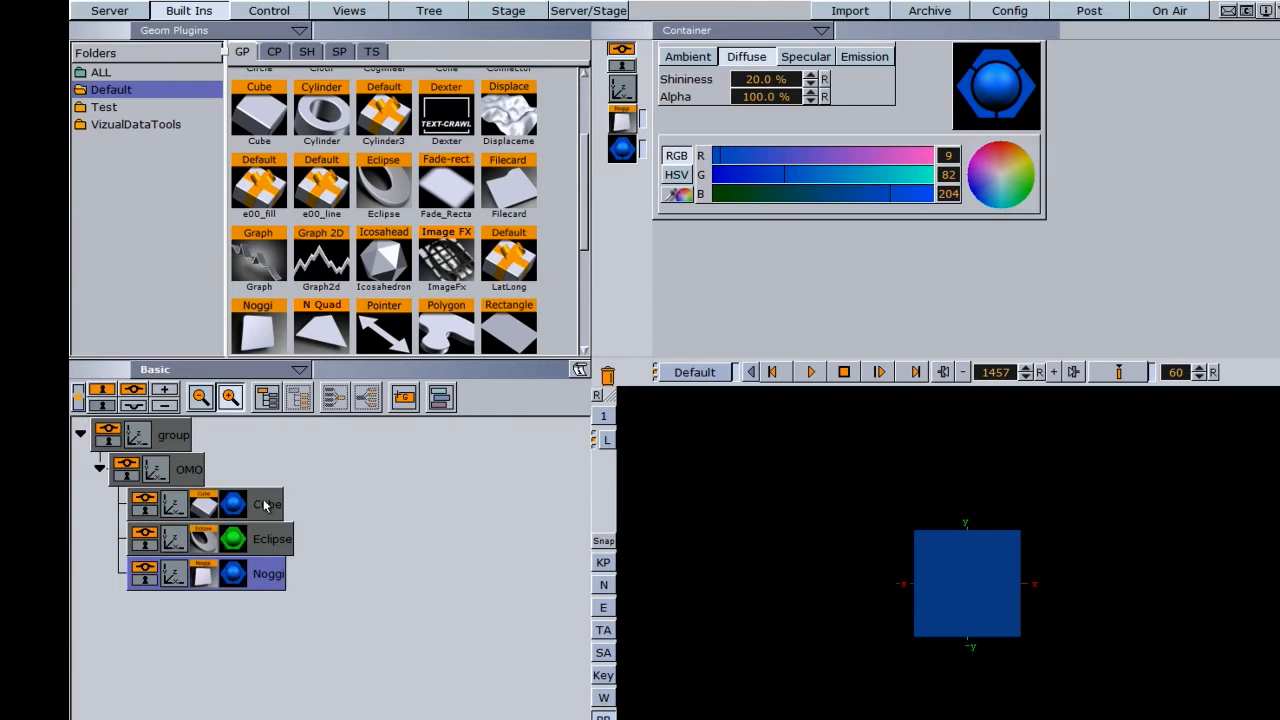
pyautogui.click(156, 467)
pyautogui.moveTo(713, 259); pyautogui.dragTo(789, 267)
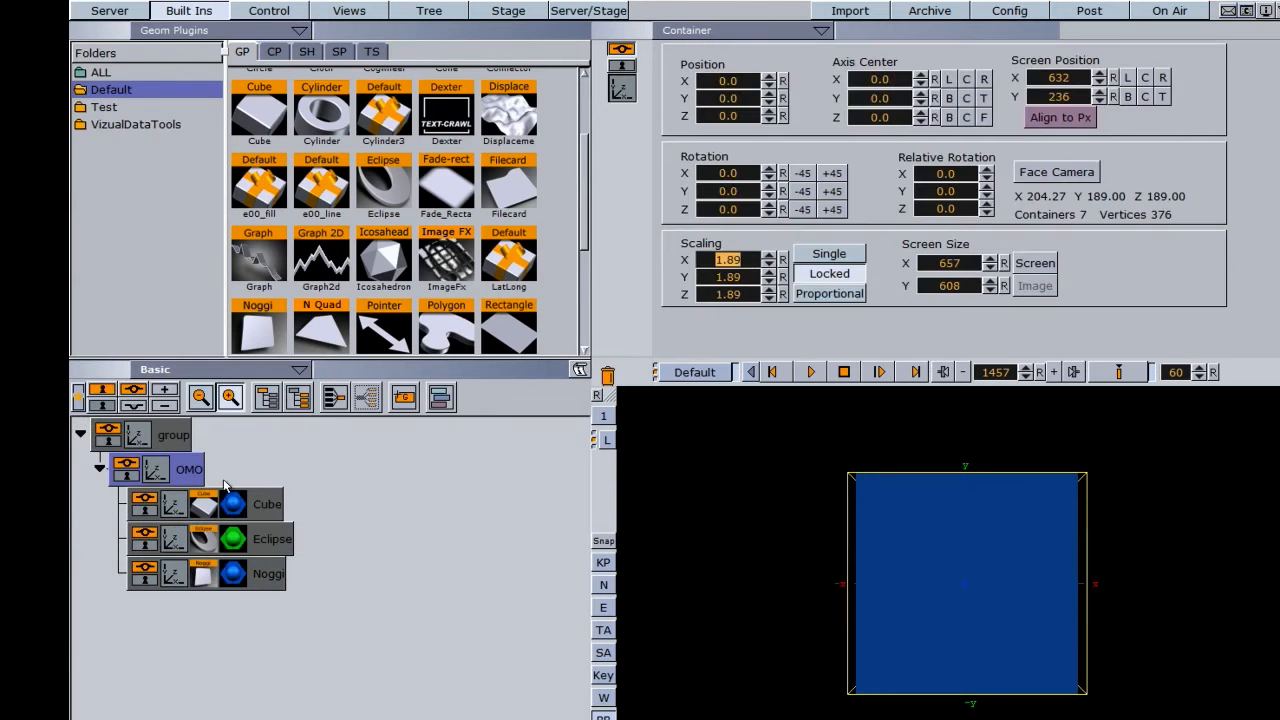
# - Add the Omo container plugin from the Tools folder to the OMO container
pyautogui.click(275, 52)
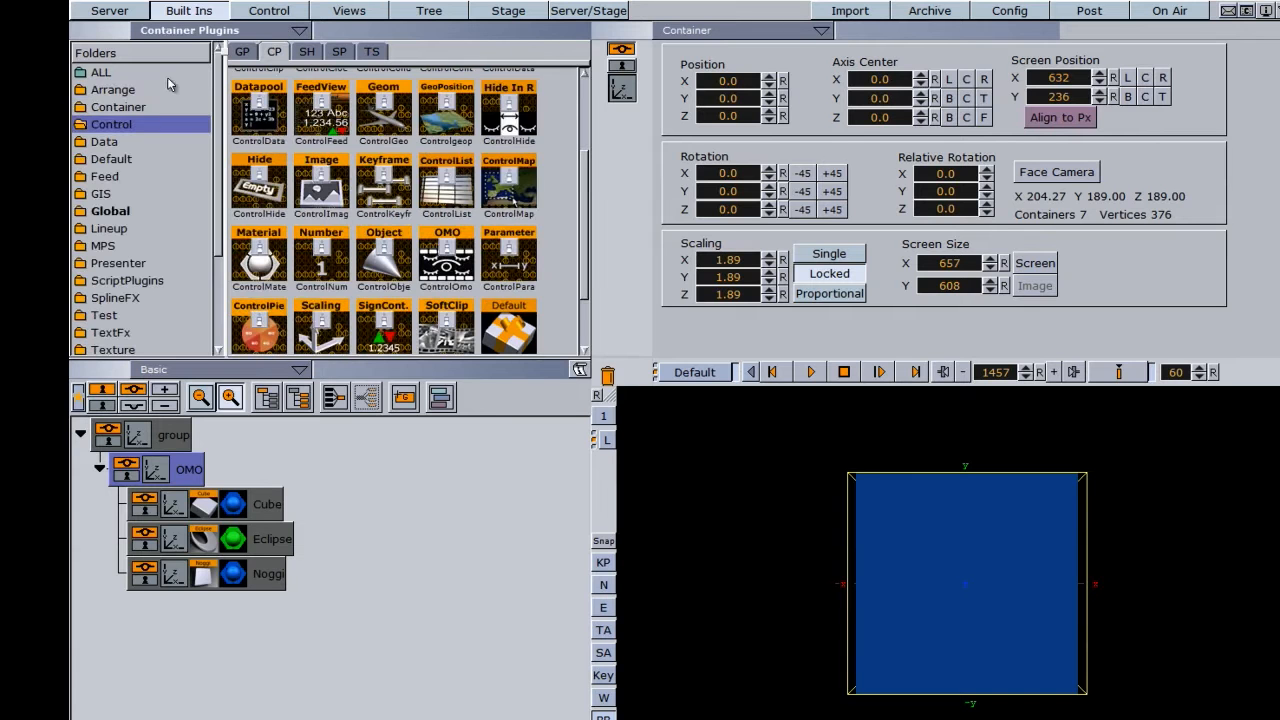
pyautogui.scroll(-3, 150, 200)
pyautogui.click(106, 260)
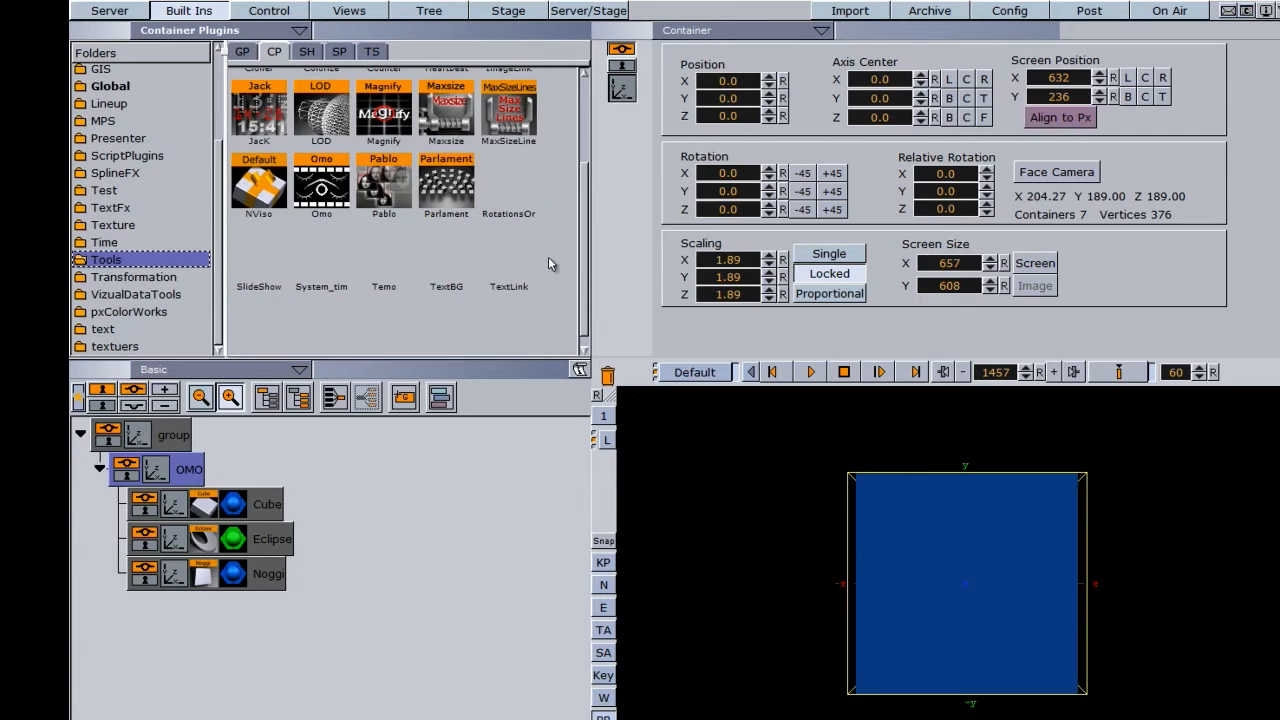
pyautogui.moveTo(321, 185); pyautogui.dragTo(186, 482)
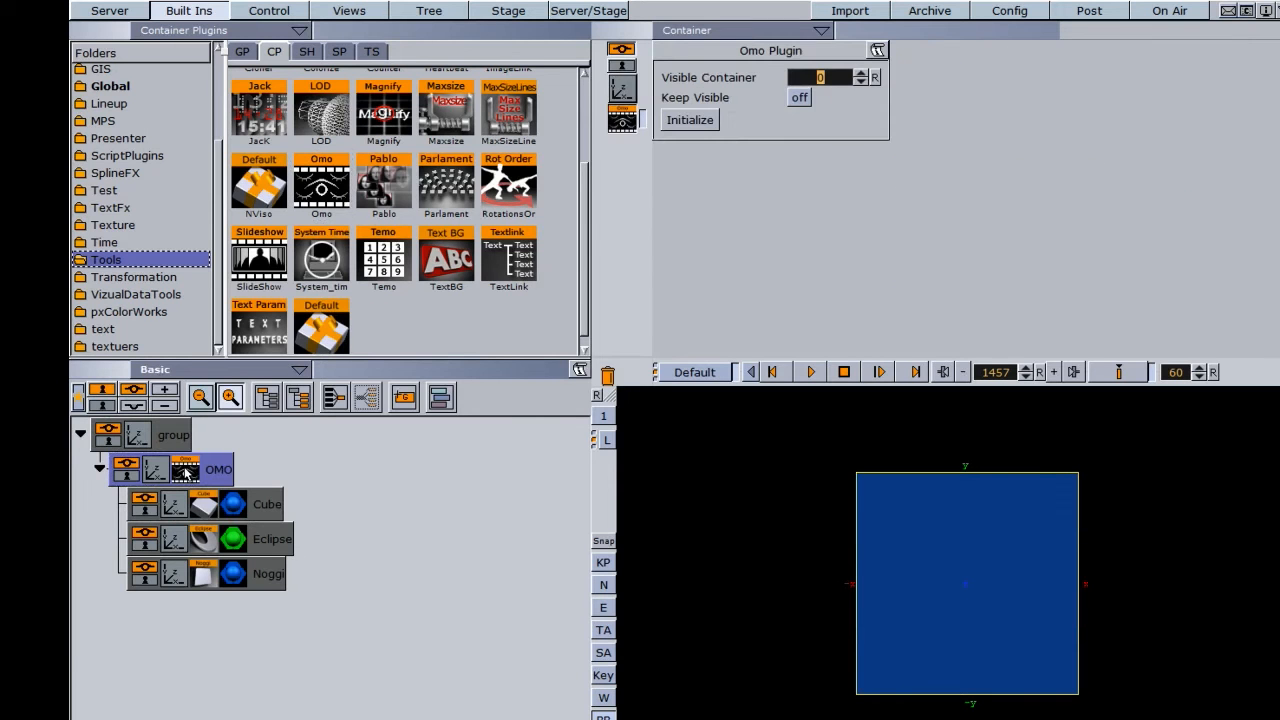
# - Cycle the Omo plugin's Visible Container value upward and back to 0 to preview the child shapes
pyautogui.click(860, 74)
pyautogui.click(860, 74)
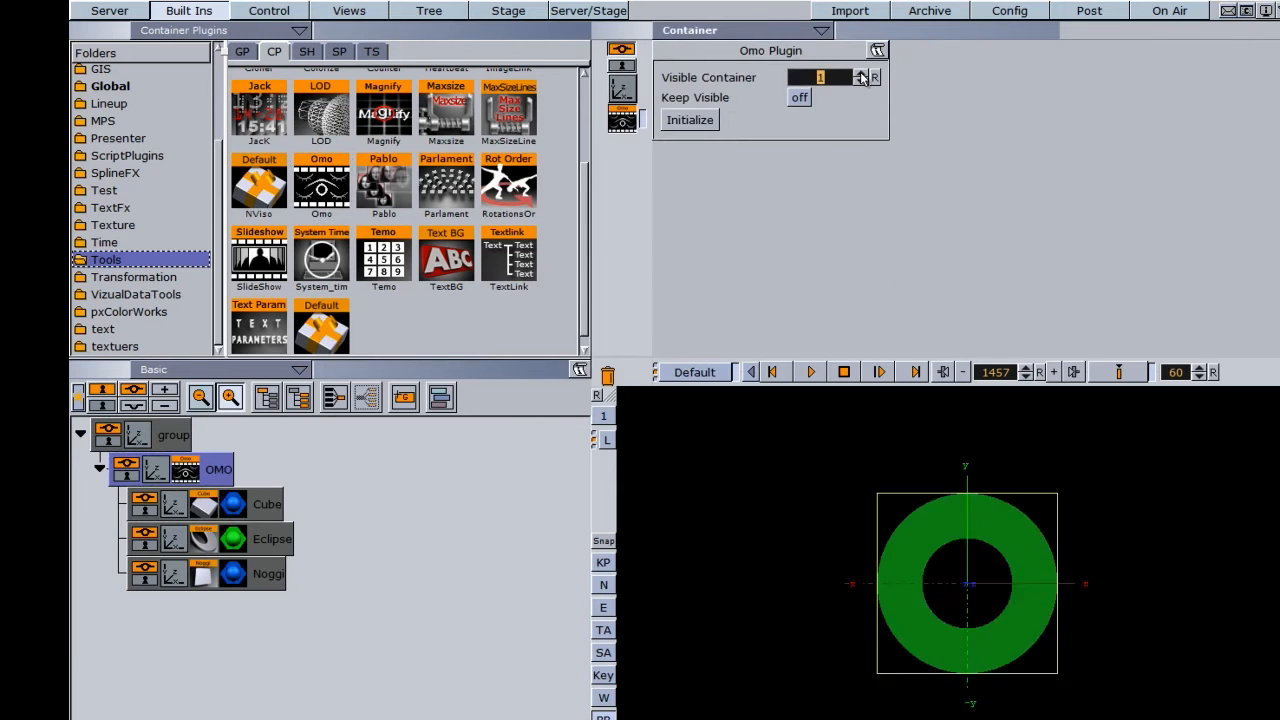
pyautogui.click(861, 82)
pyautogui.click(861, 82)
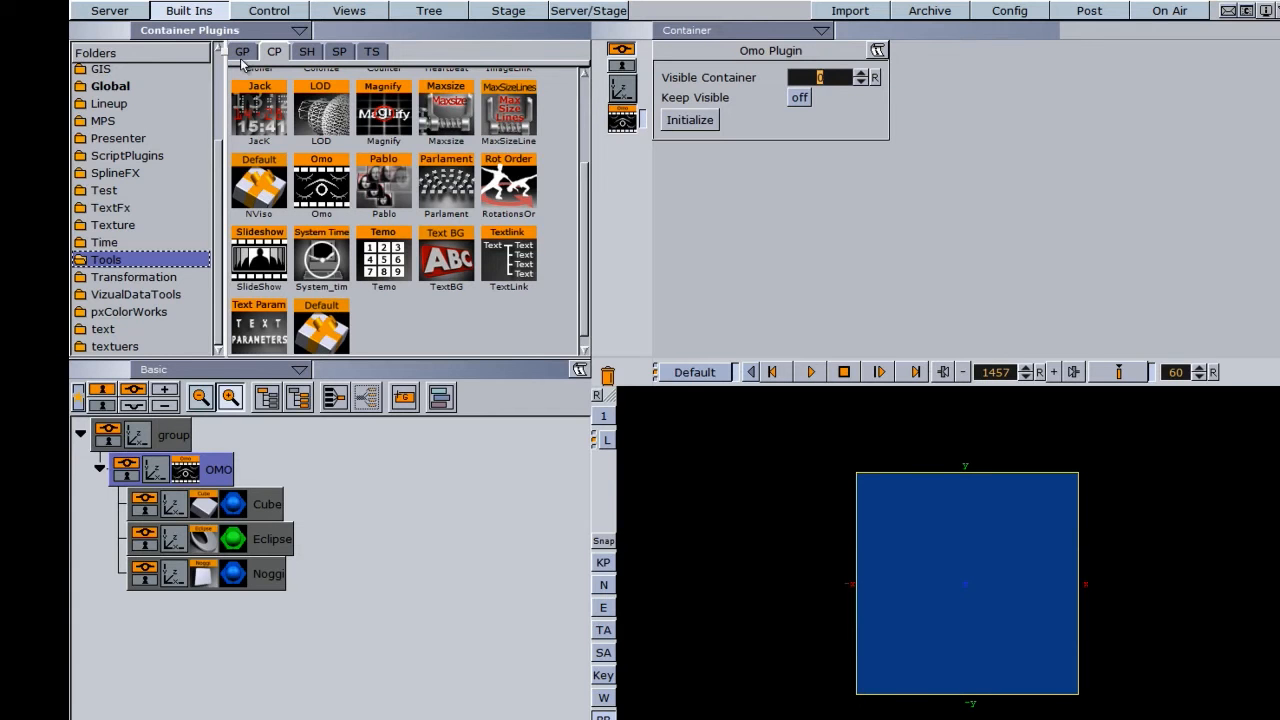
# - Add the ControlOmo plugin from the Control folder to the OMO container and set its maximum value to 3
pyautogui.scroll(3, 212, 192)
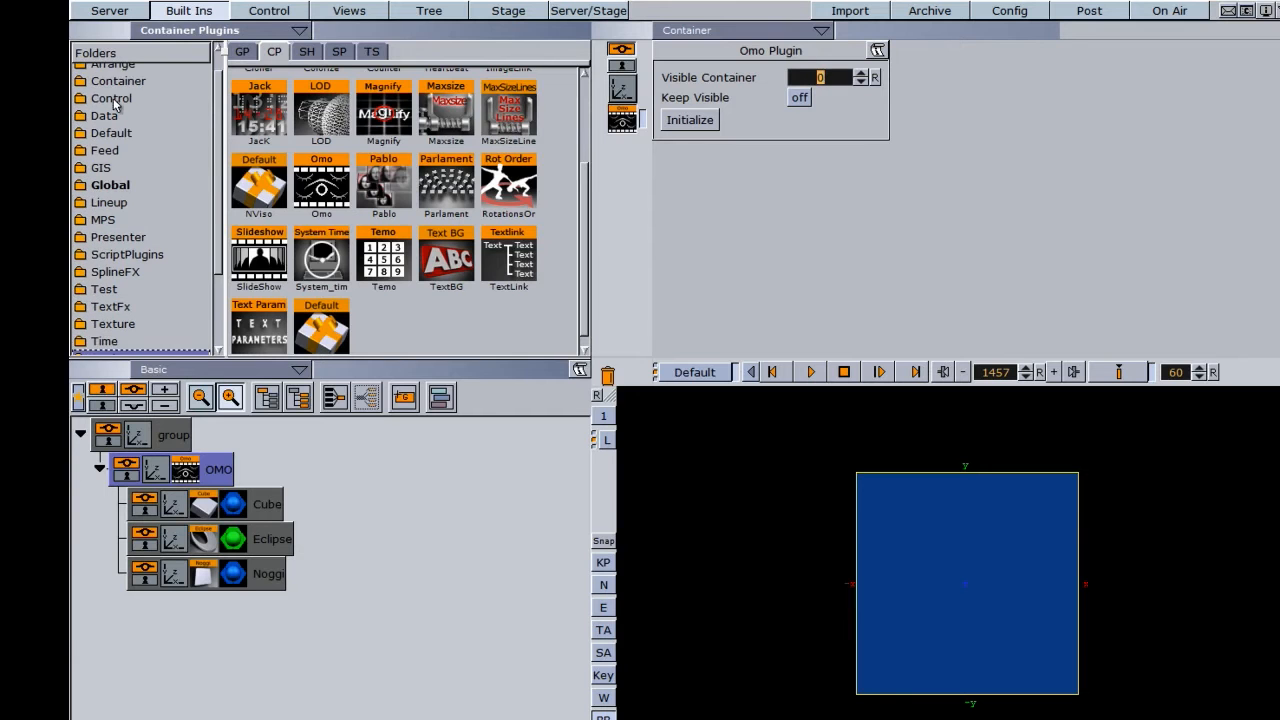
pyautogui.click(112, 99)
pyautogui.moveTo(451, 256); pyautogui.dragTo(210, 476)
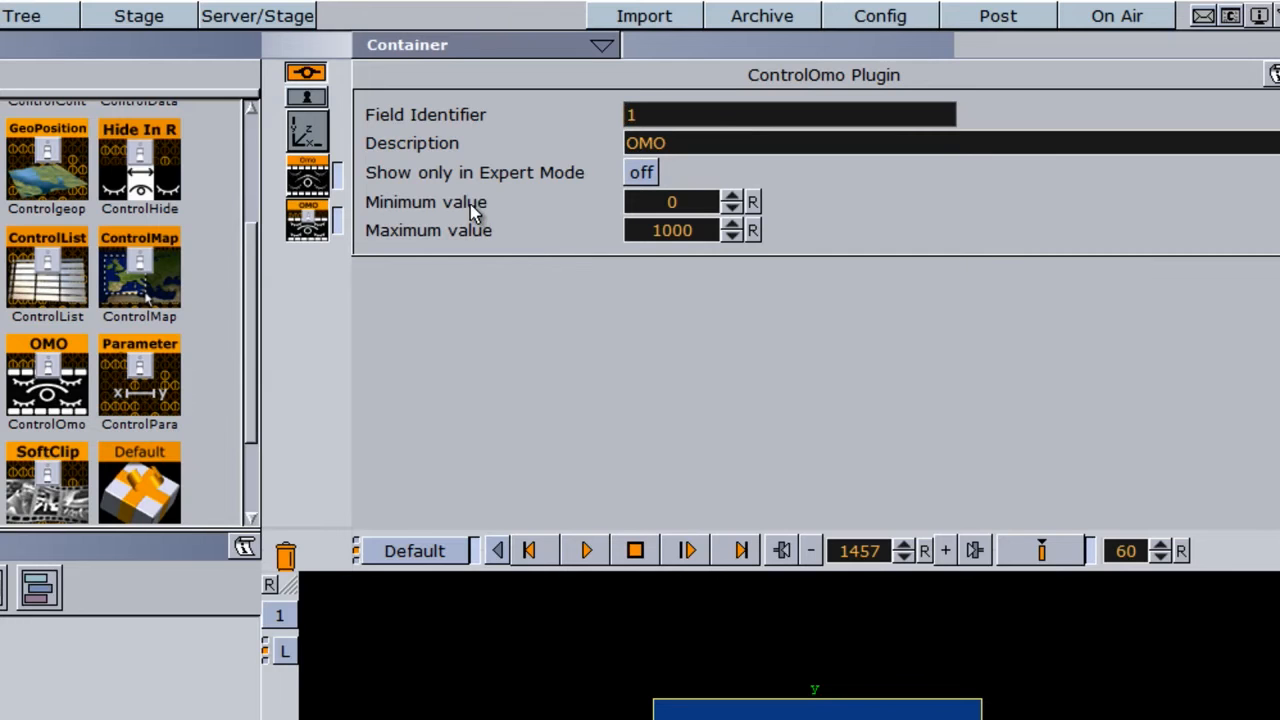
pyautogui.click(688, 205)
pyautogui.click(677, 231)
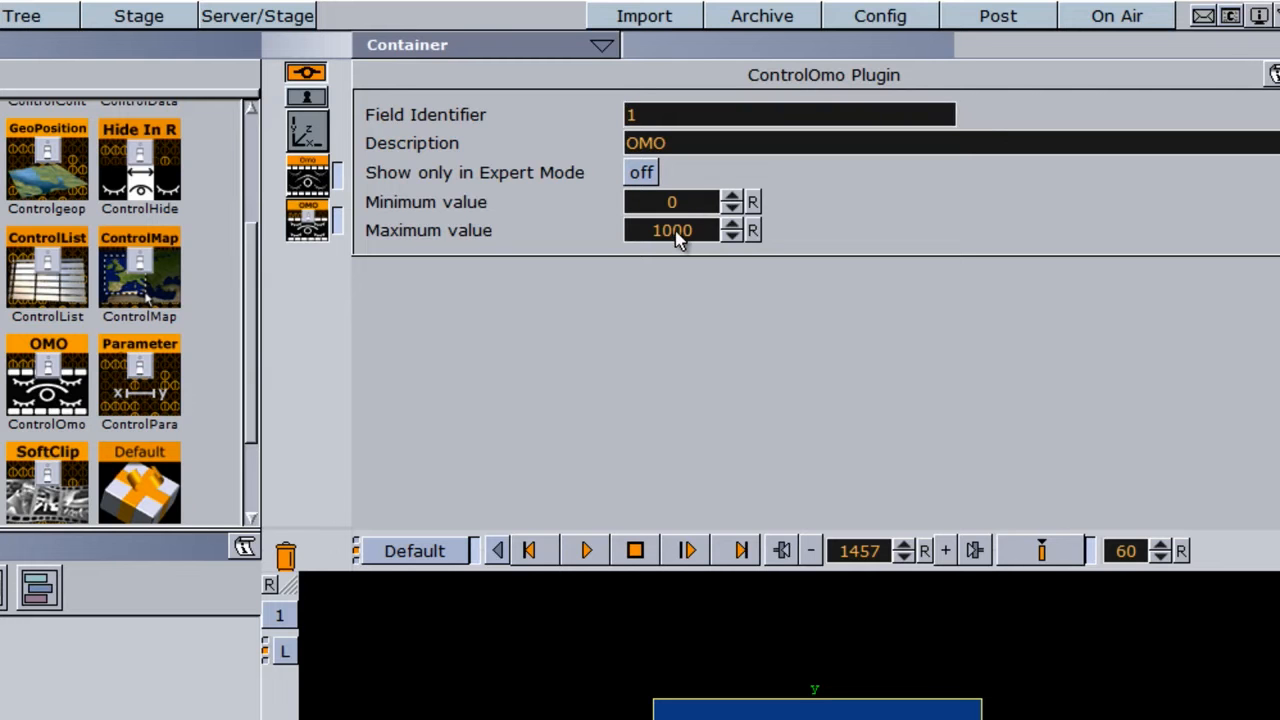
pyautogui.write('3')
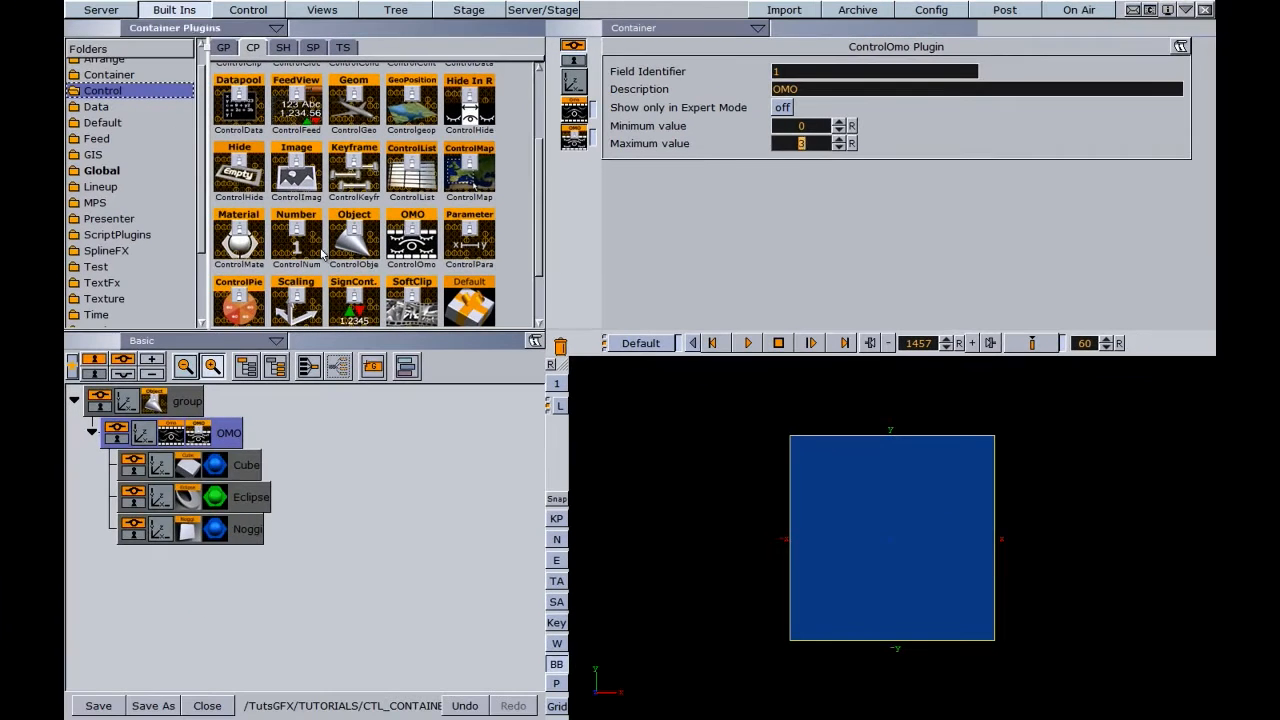
# - Save the scene as CTL_OMO in the TUTORIALS folder and switch to On Air mode
pyautogui.click(155, 706)
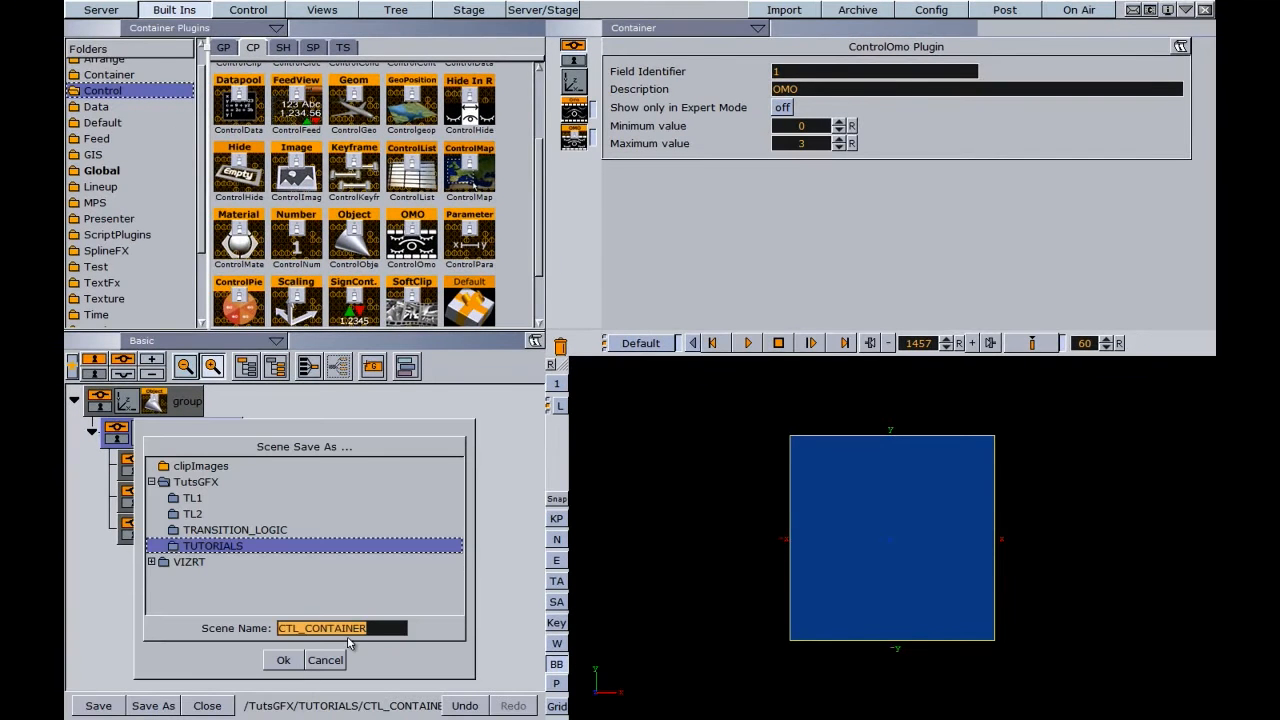
pyautogui.write('CTL_OMO')
pyautogui.click(283, 660)
pyautogui.click(1078, 10)
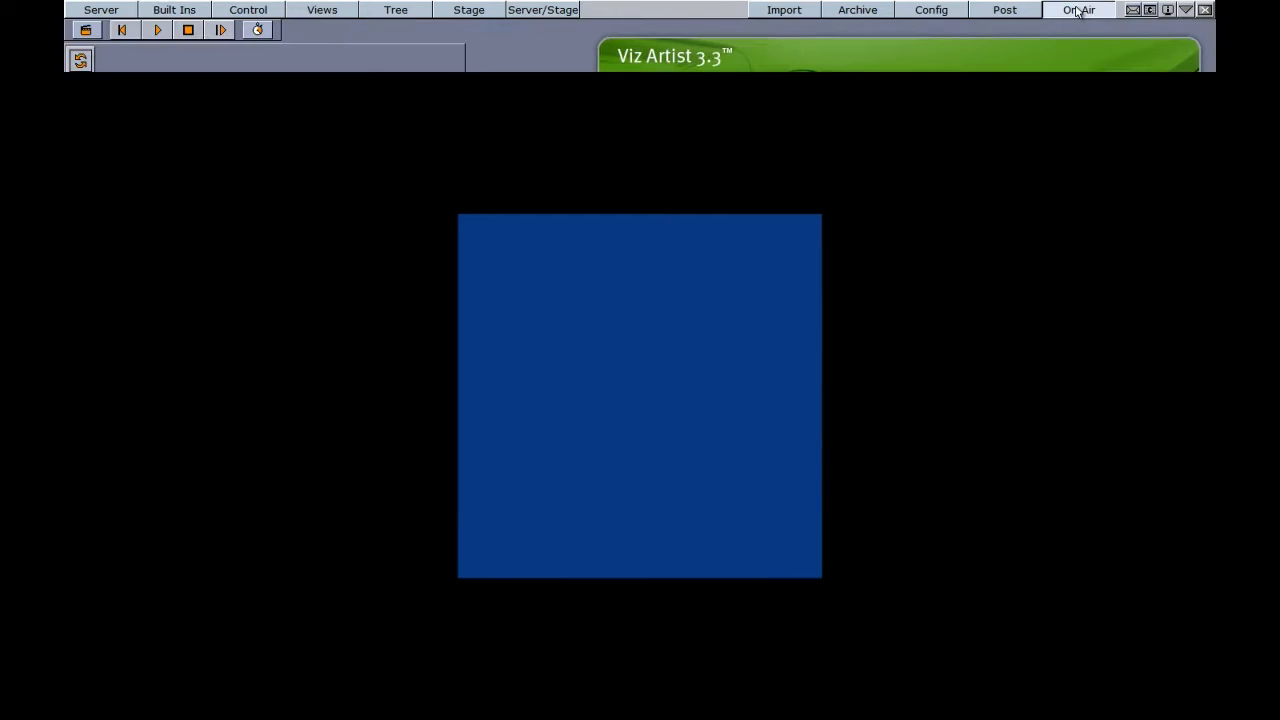
# - Switch to Viz Trio, import the CTL_OMO scene from TutsGFX/TUTORIALS into the show's page list and open it for editing
pyautogui.click(623, 57)
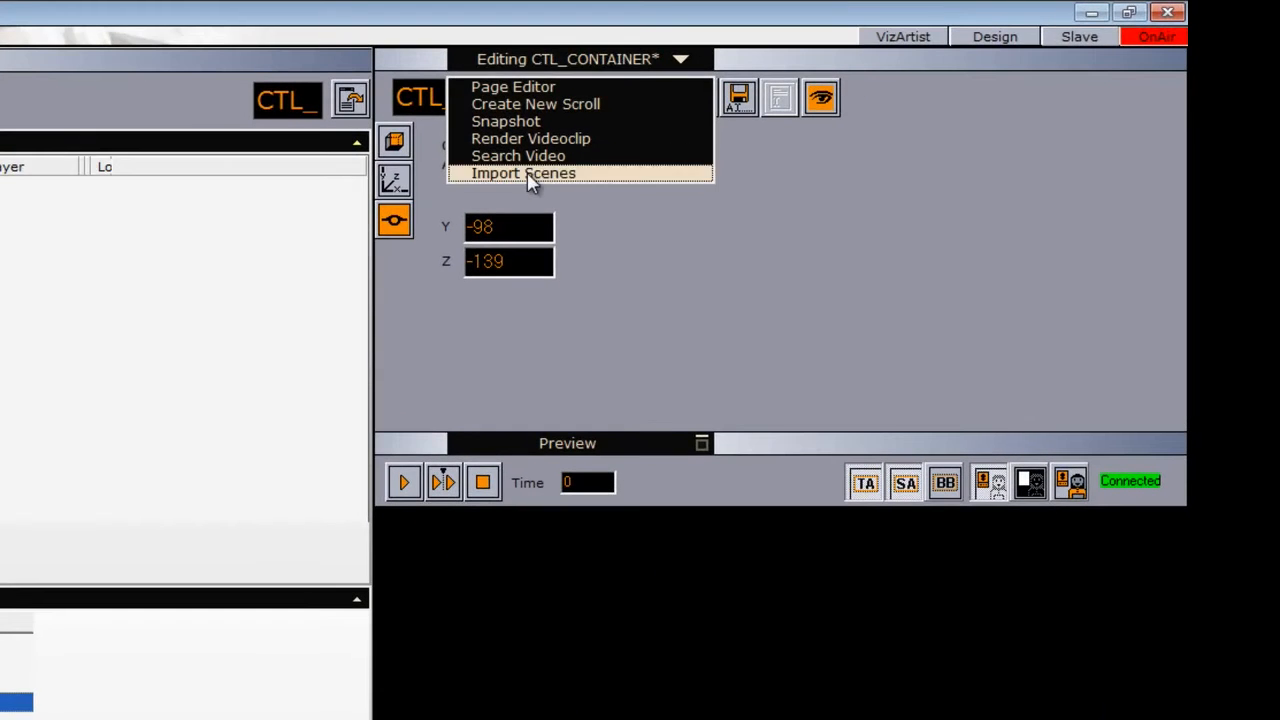
pyautogui.click(527, 172)
pyautogui.click(525, 179)
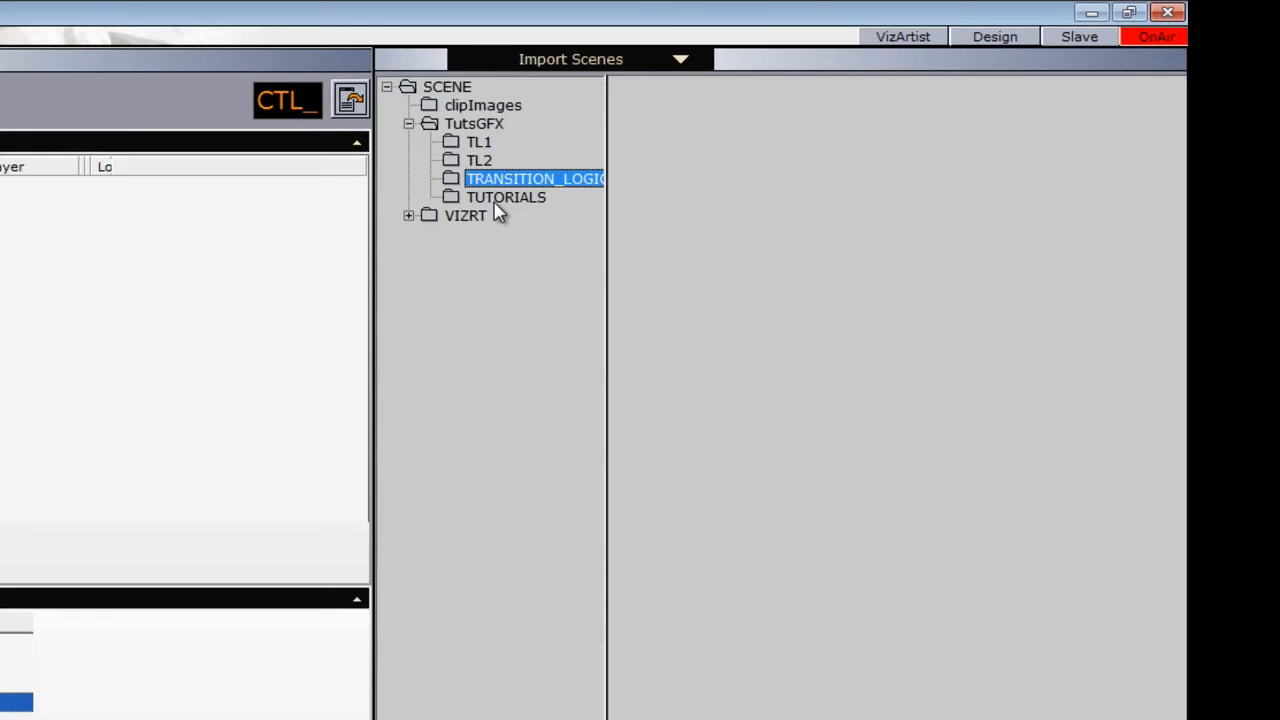
pyautogui.click(503, 198)
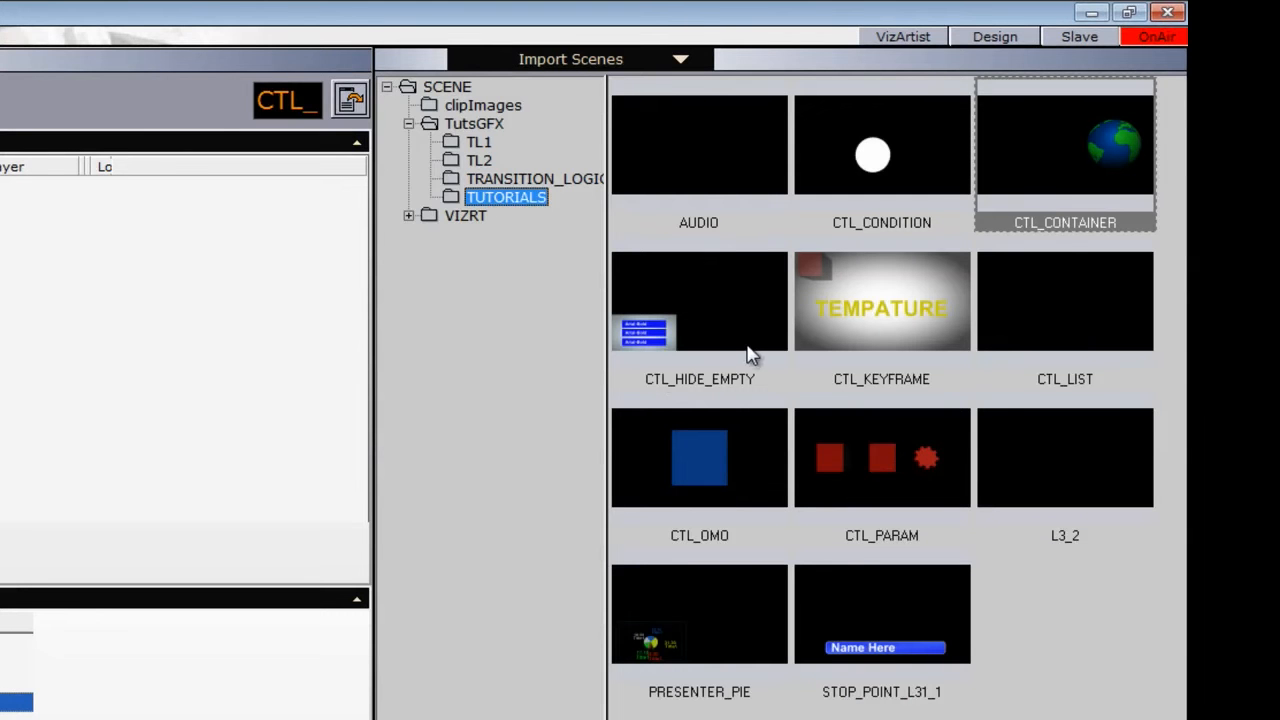
pyautogui.click(731, 443)
pyautogui.moveTo(722, 440); pyautogui.dragTo(187, 212)
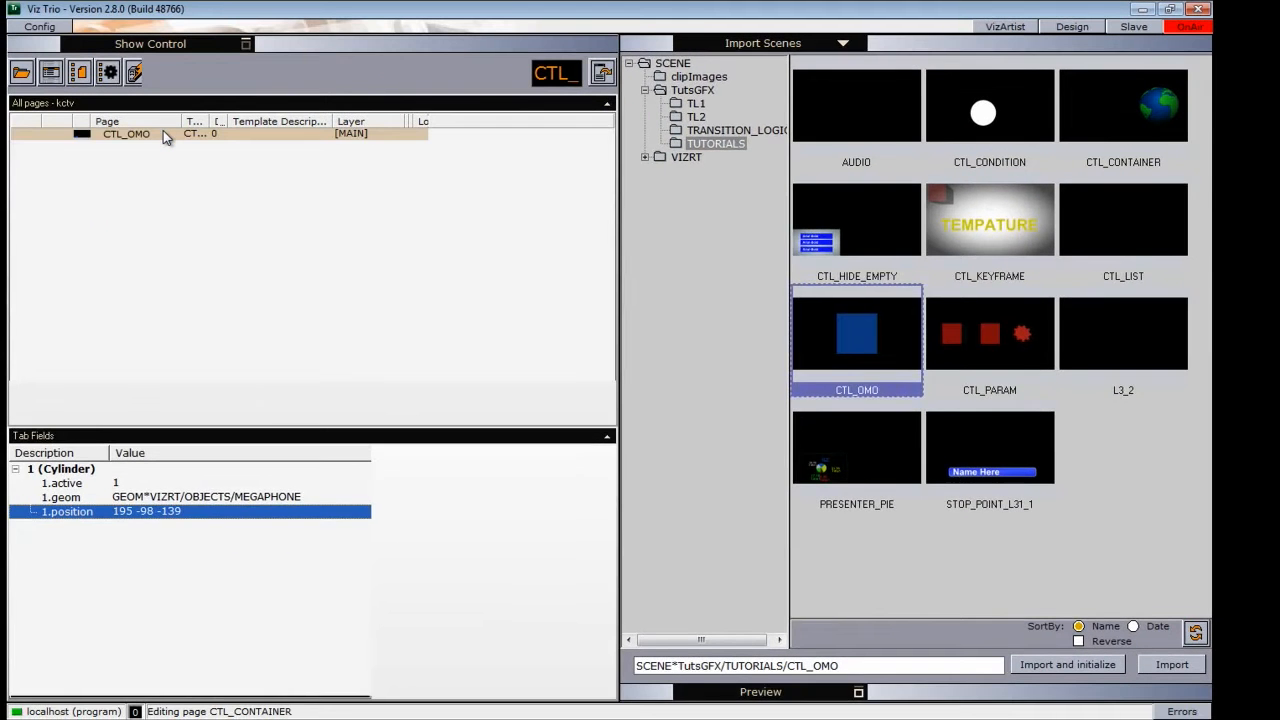
pyautogui.click(163, 130)
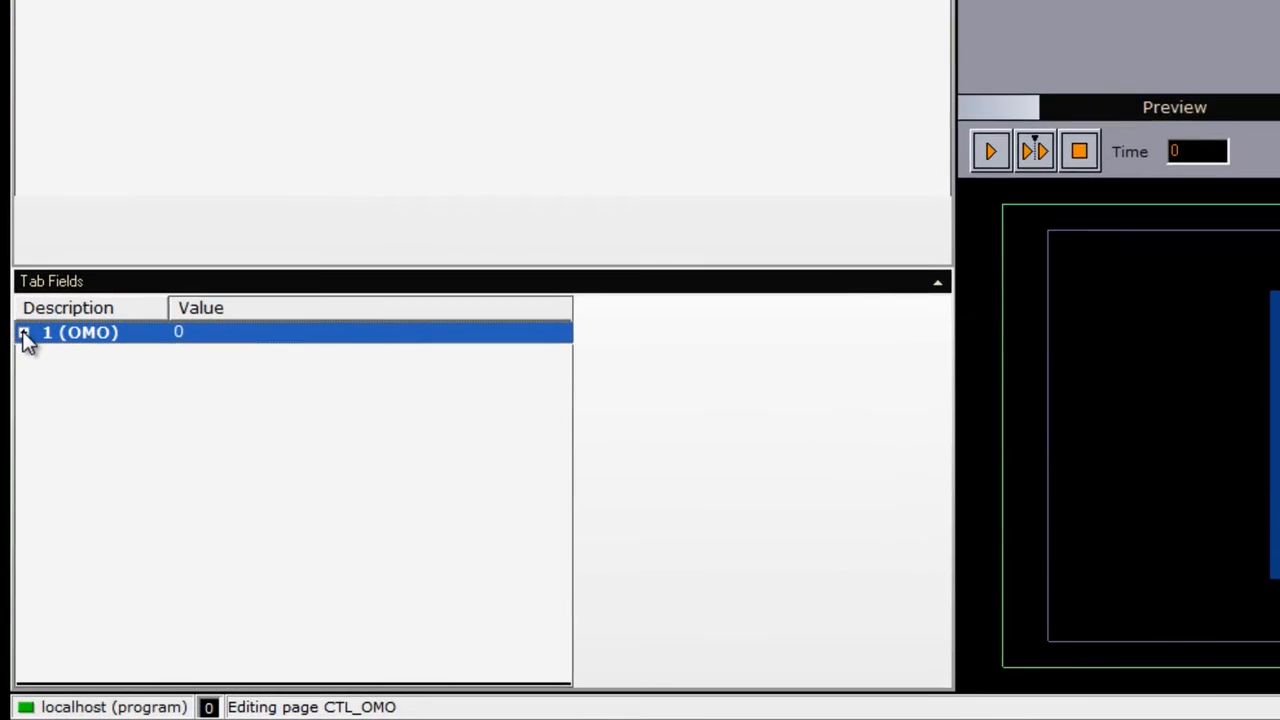
# - Expand the OMO tab field of the CTL_OMO page and set its field 1 value to 2
pyautogui.click(17, 418)
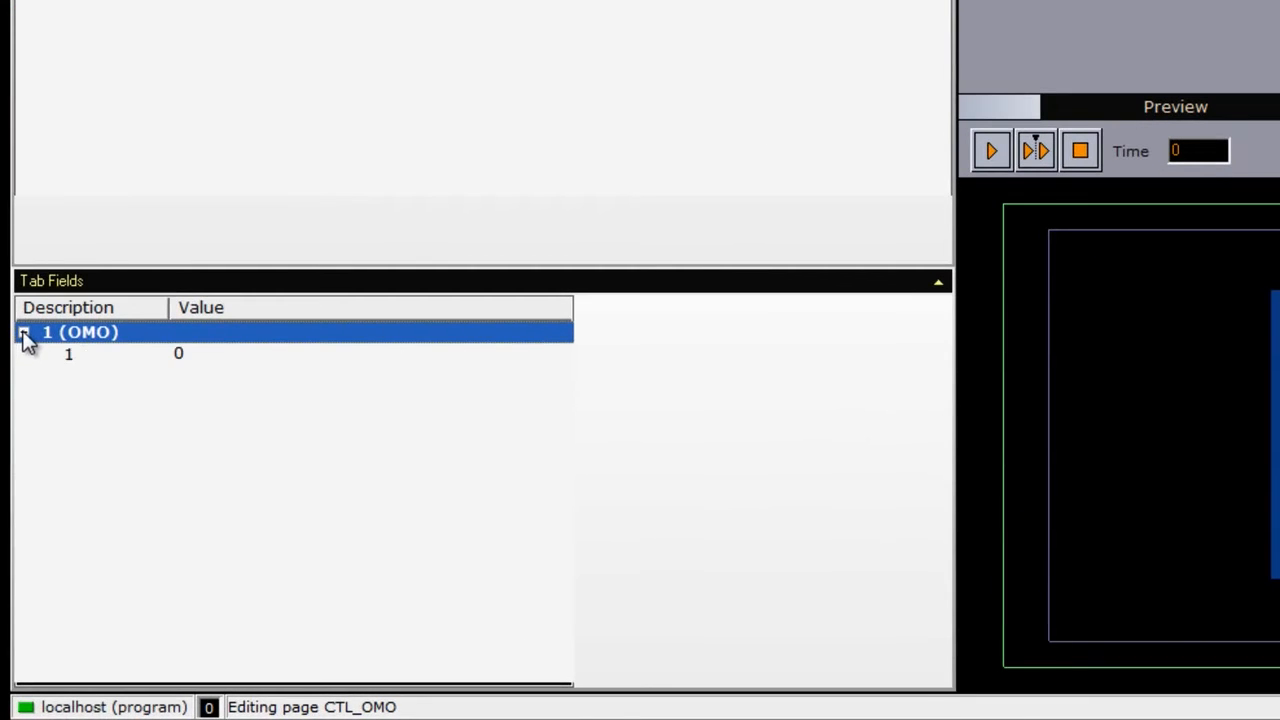
pyautogui.click(80, 358)
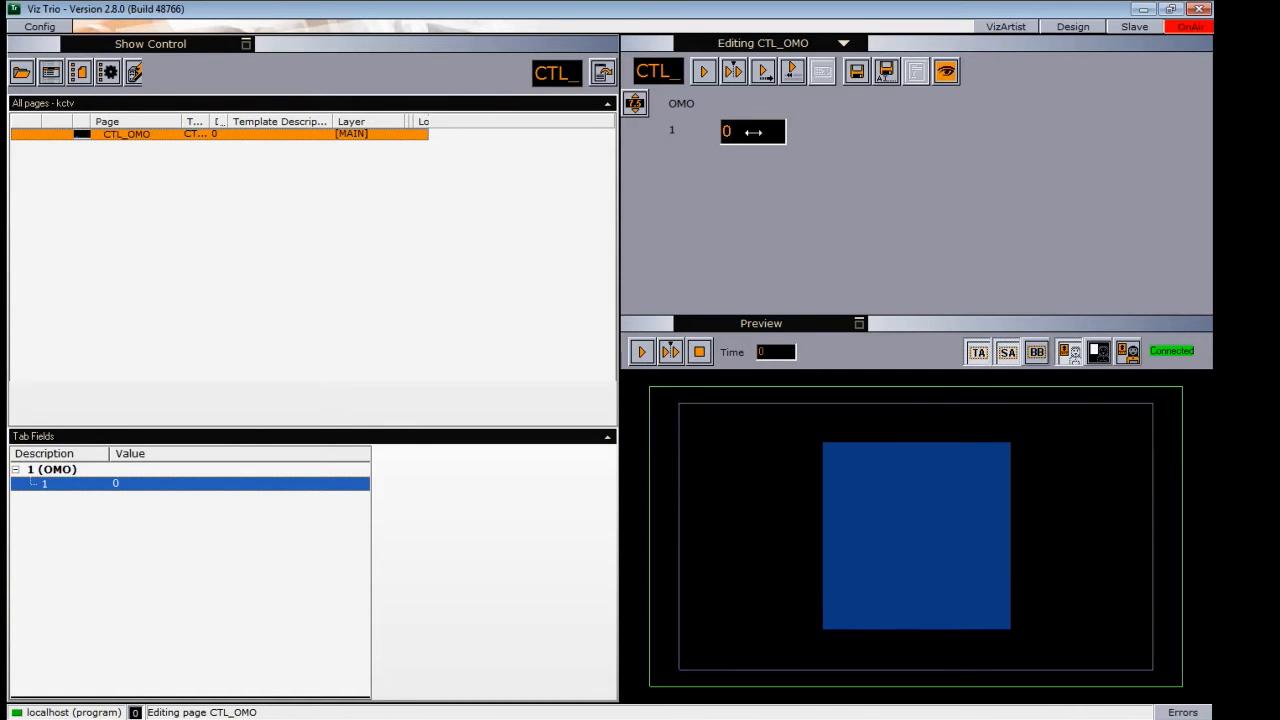
pyautogui.moveTo(753, 132); pyautogui.dragTo(755, 132)
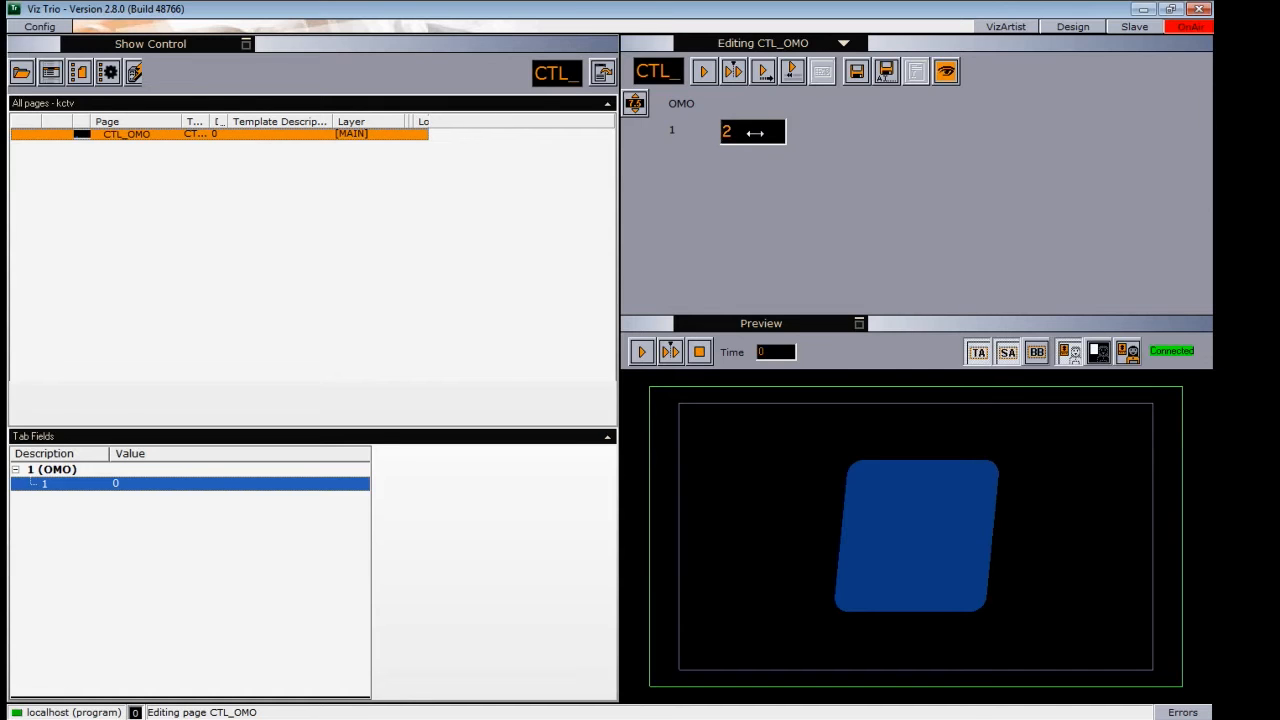
pyautogui.moveTo(755, 133); pyautogui.dragTo(756, 133)
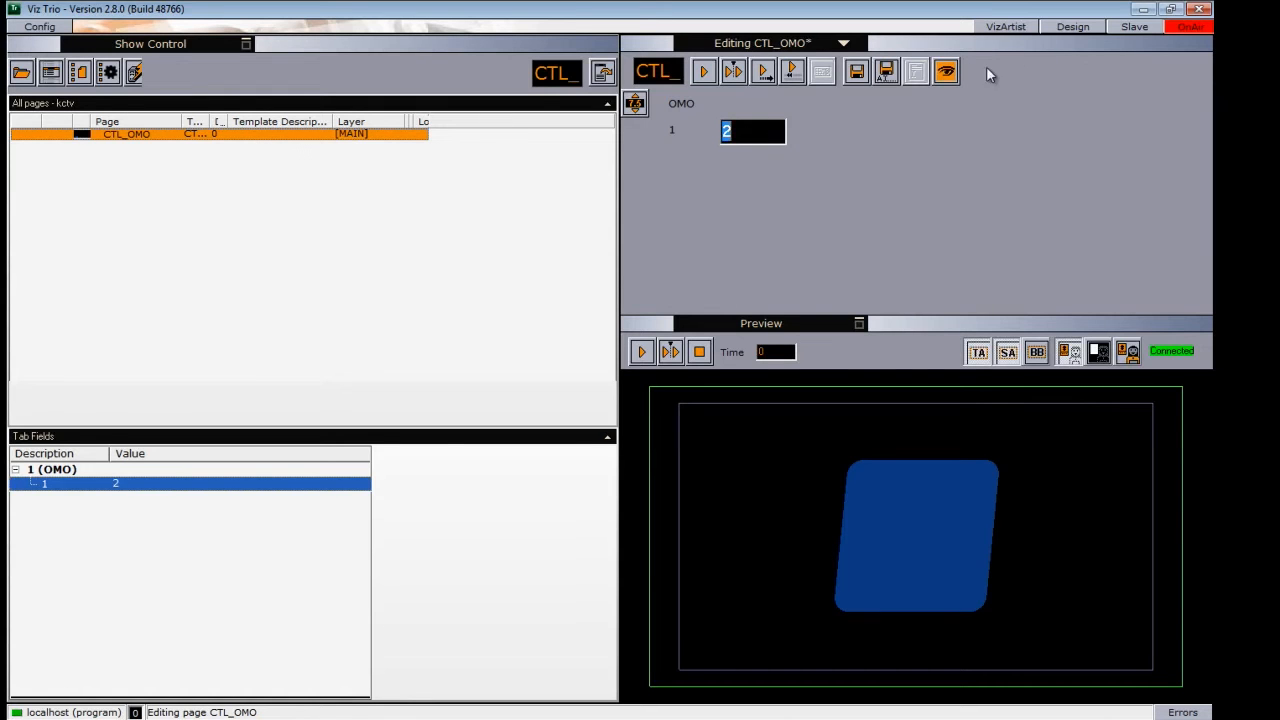
# - Switch to Viz Artist and replace Cube's geometry with the CTL_CONTAINER globe, Eclipse's with object 1 and Noggi's with 3dm-viper
pyautogui.click(1005, 27)
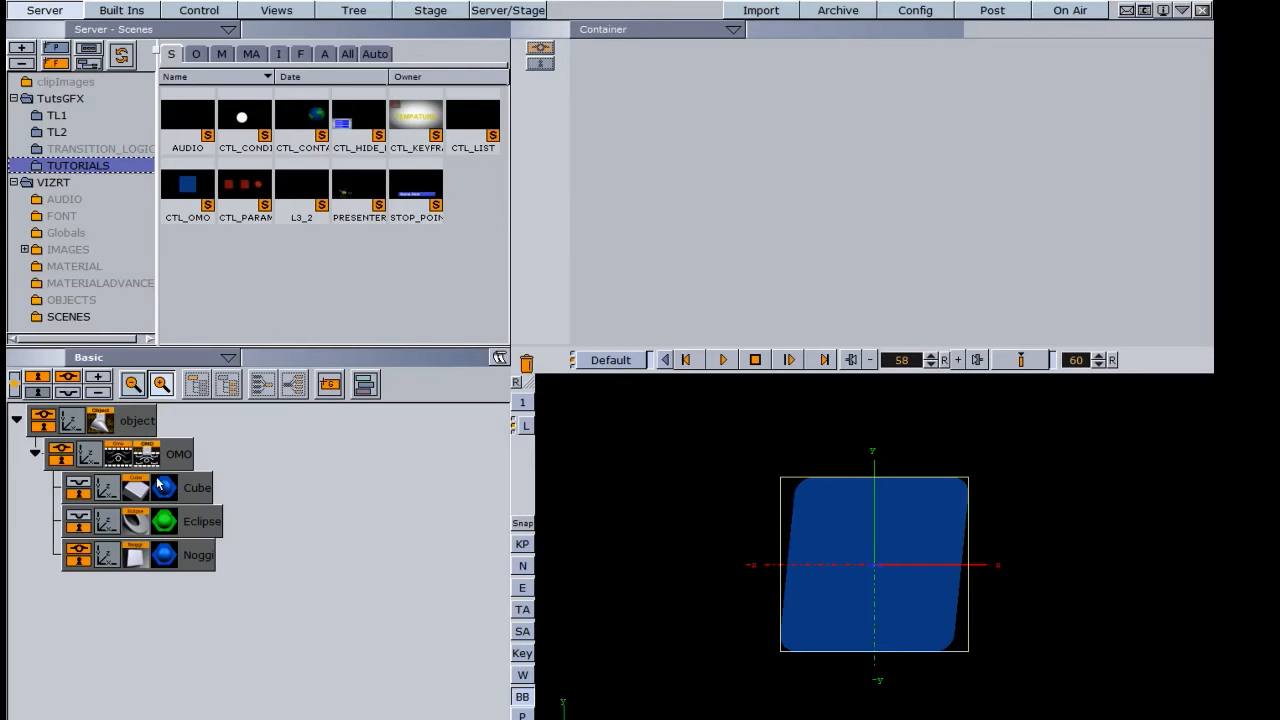
pyautogui.click(196, 53)
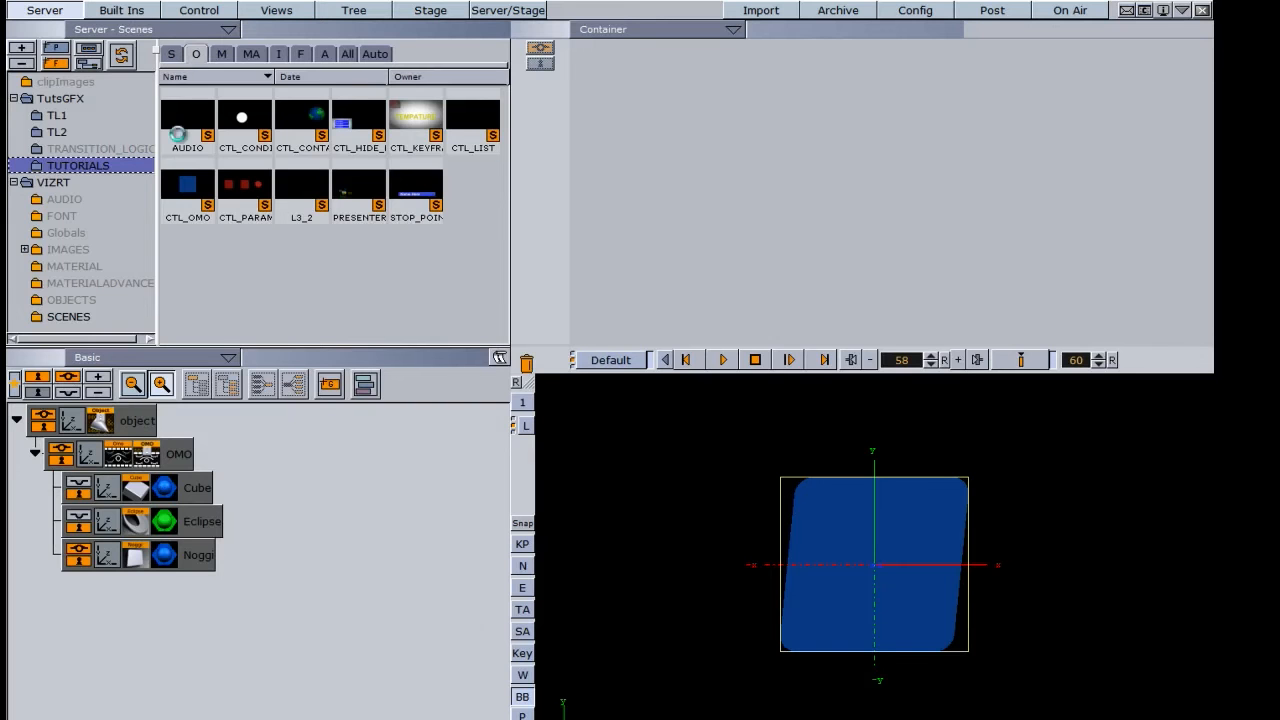
pyautogui.moveTo(305, 120); pyautogui.dragTo(245, 485)
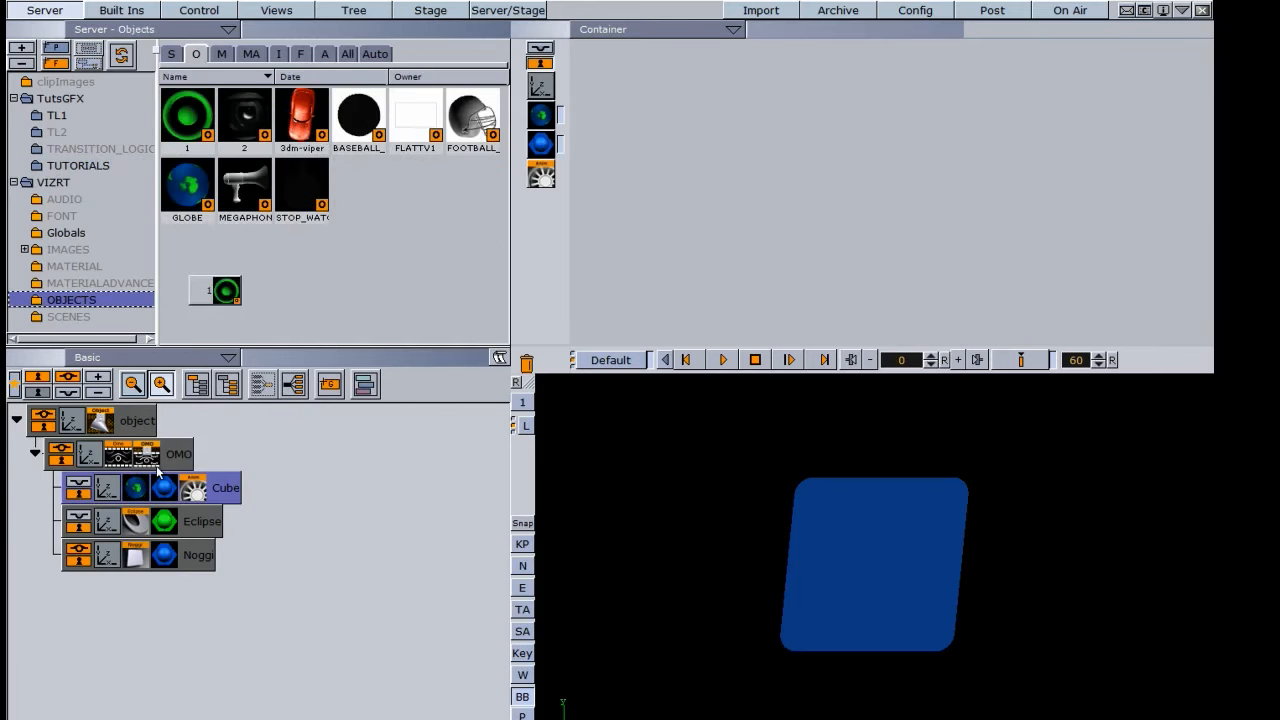
pyautogui.moveTo(216, 290); pyautogui.dragTo(182, 513)
pyautogui.moveTo(305, 118); pyautogui.dragTo(195, 555)
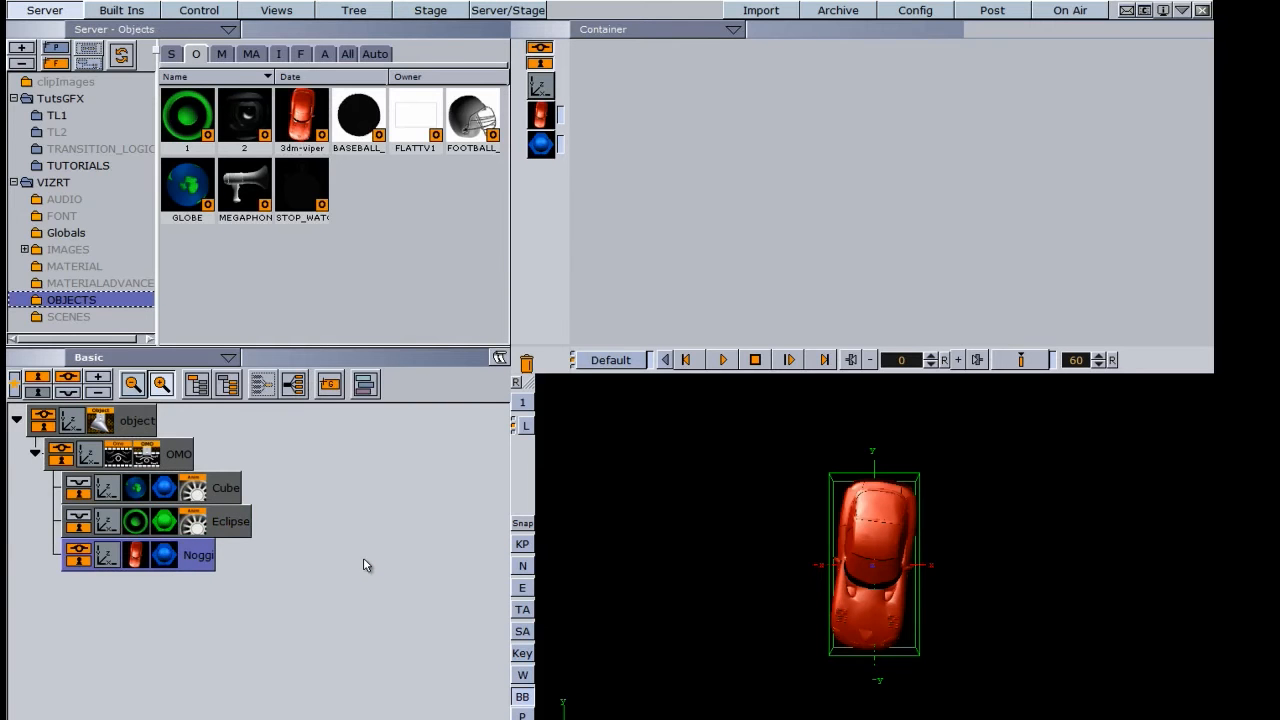
# - Cycle the Omo plugin's Visible Container value through the children, ending at 0, to preview the replaced objects
pyautogui.click(120, 457)
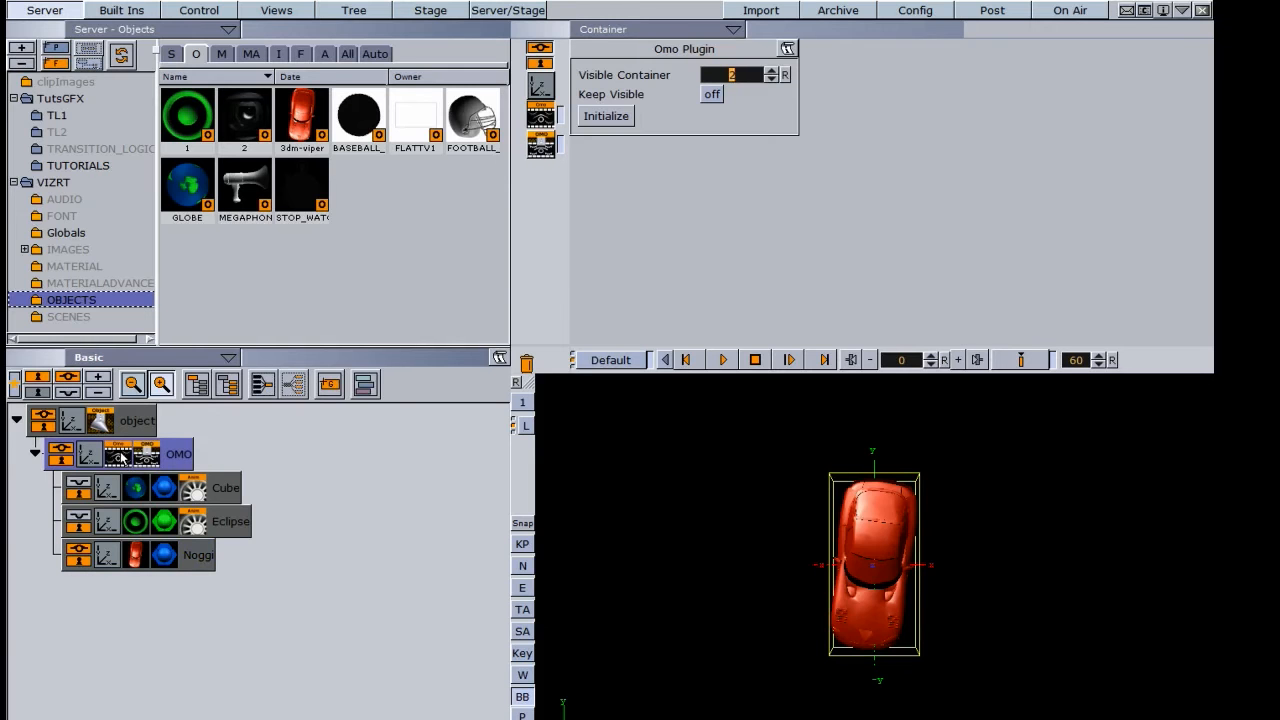
pyautogui.click(770, 80)
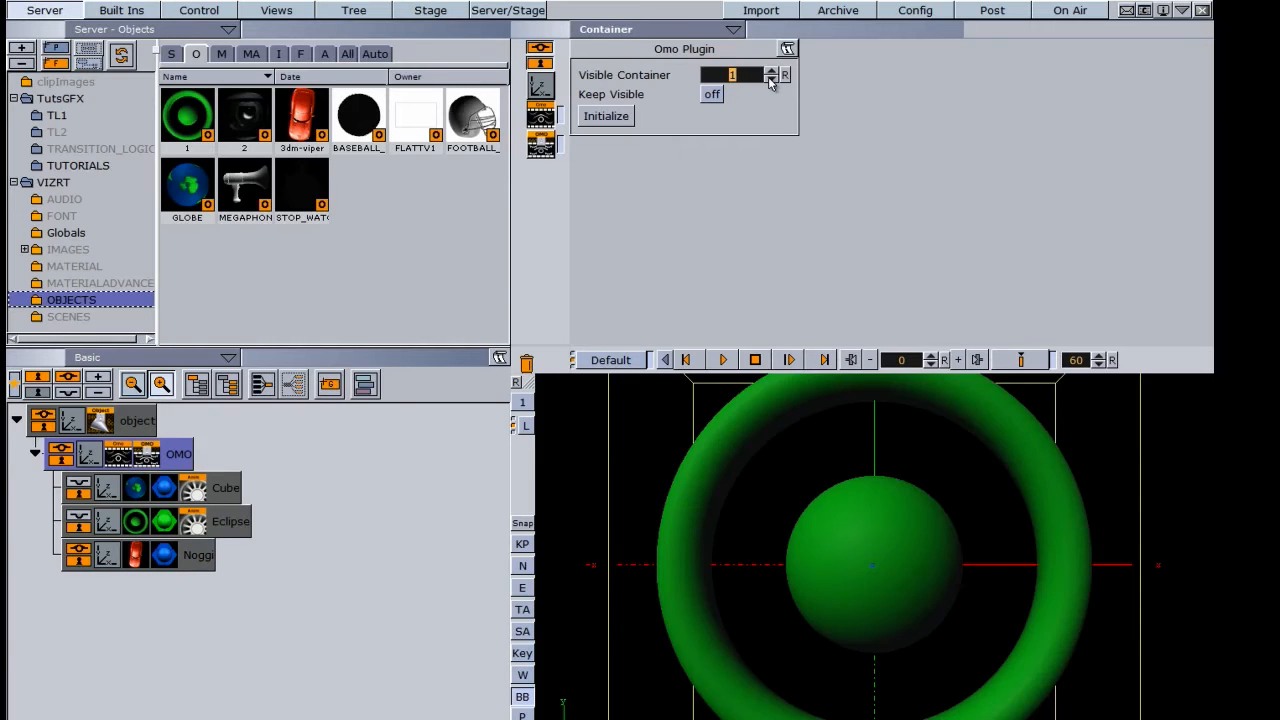
pyautogui.click(771, 76)
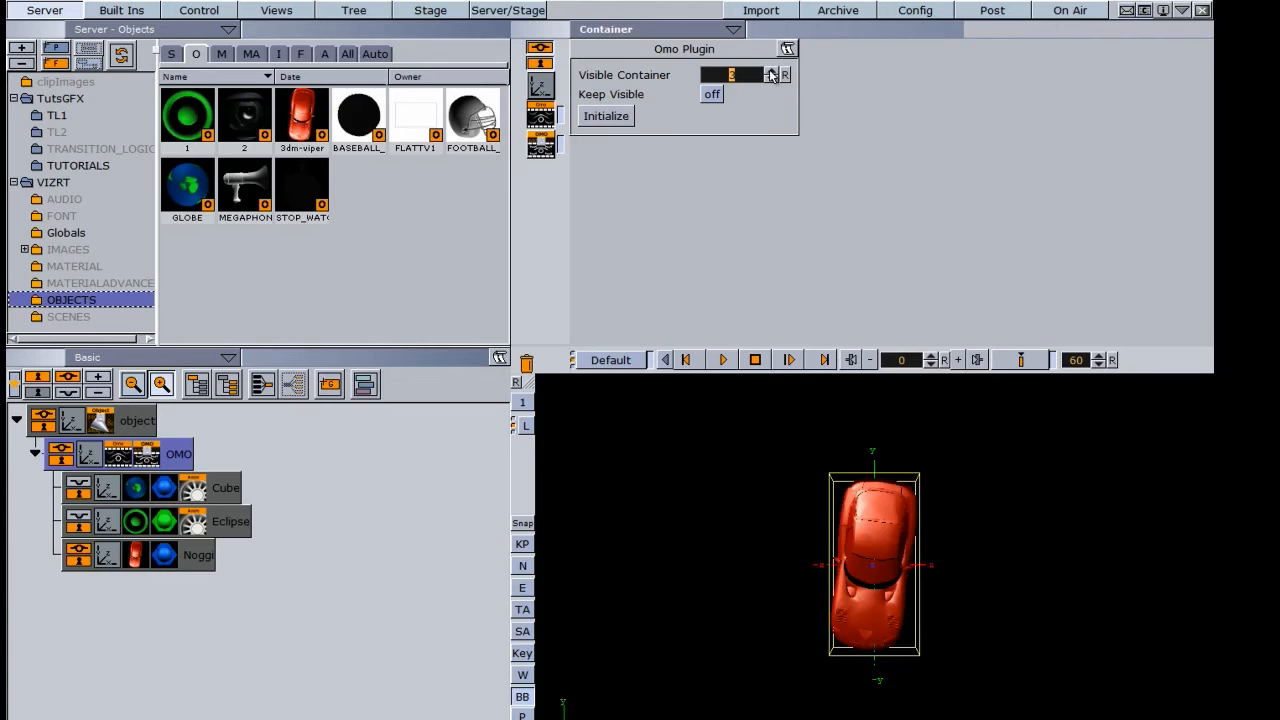
pyautogui.click(771, 78)
pyautogui.click(771, 78)
pyautogui.click(771, 78)
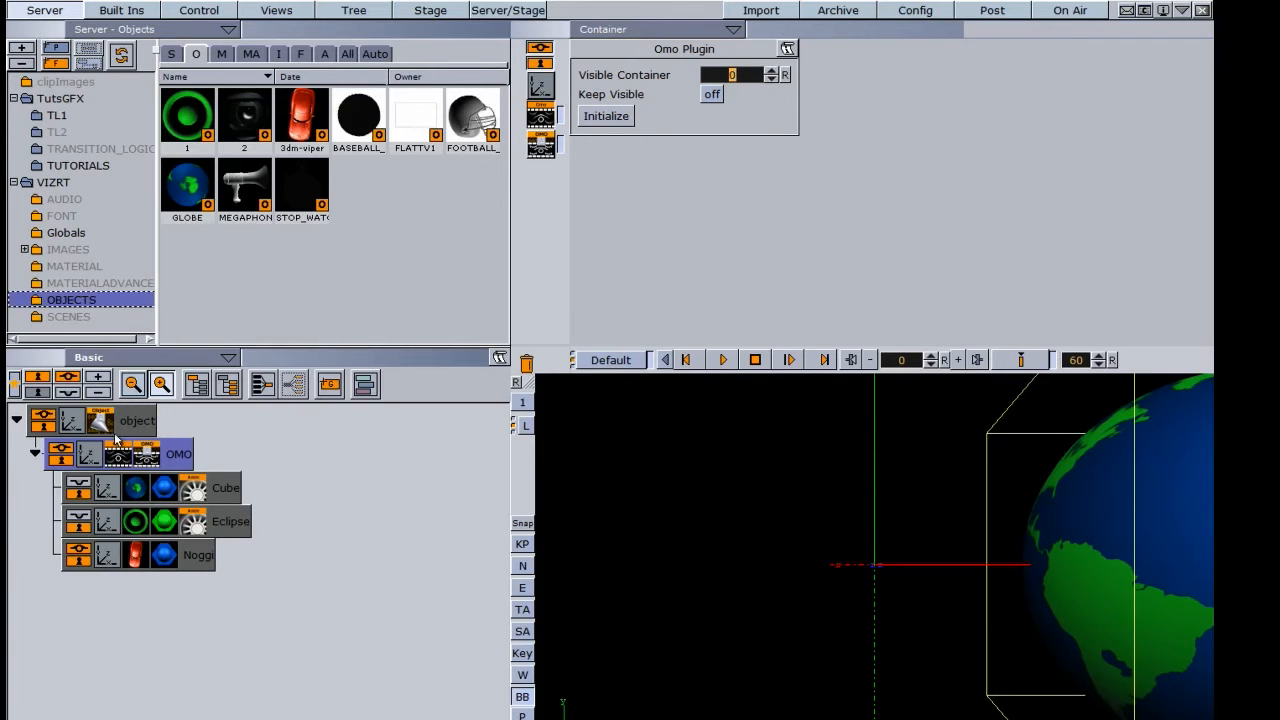
# - Delete the top-level object container with all its children from the scene tree
pyautogui.moveTo(141, 426); pyautogui.dragTo(526, 362)
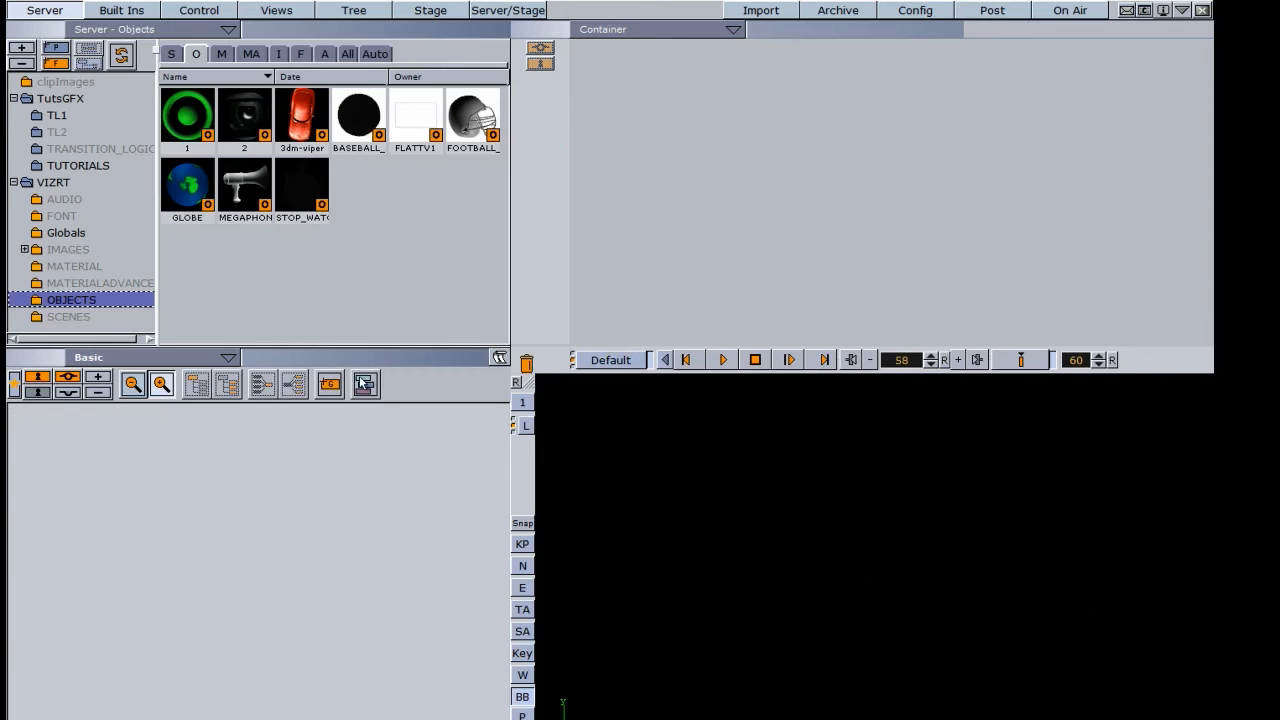
# - Add a group container to the empty scene tree and rename it MAIN
pyautogui.moveTo(329, 383); pyautogui.dragTo(61, 441)
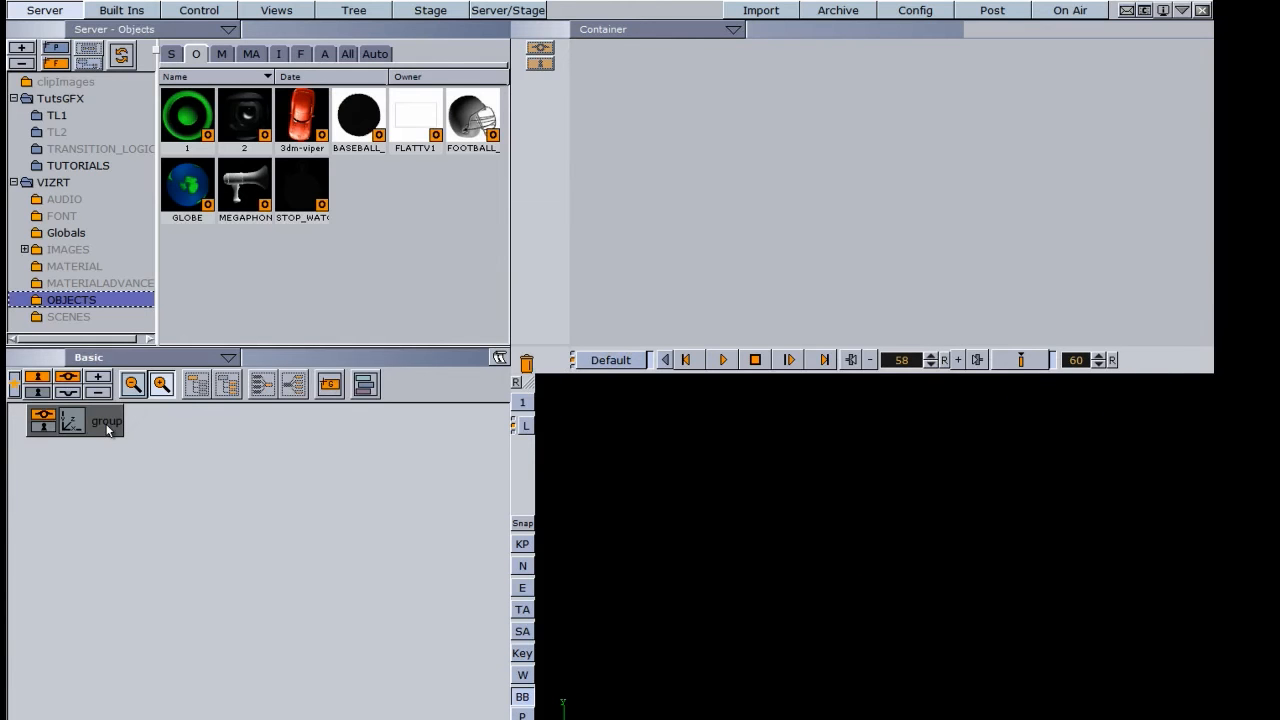
pyautogui.click(107, 424)
pyautogui.click(107, 422)
pyautogui.write('MAIN')
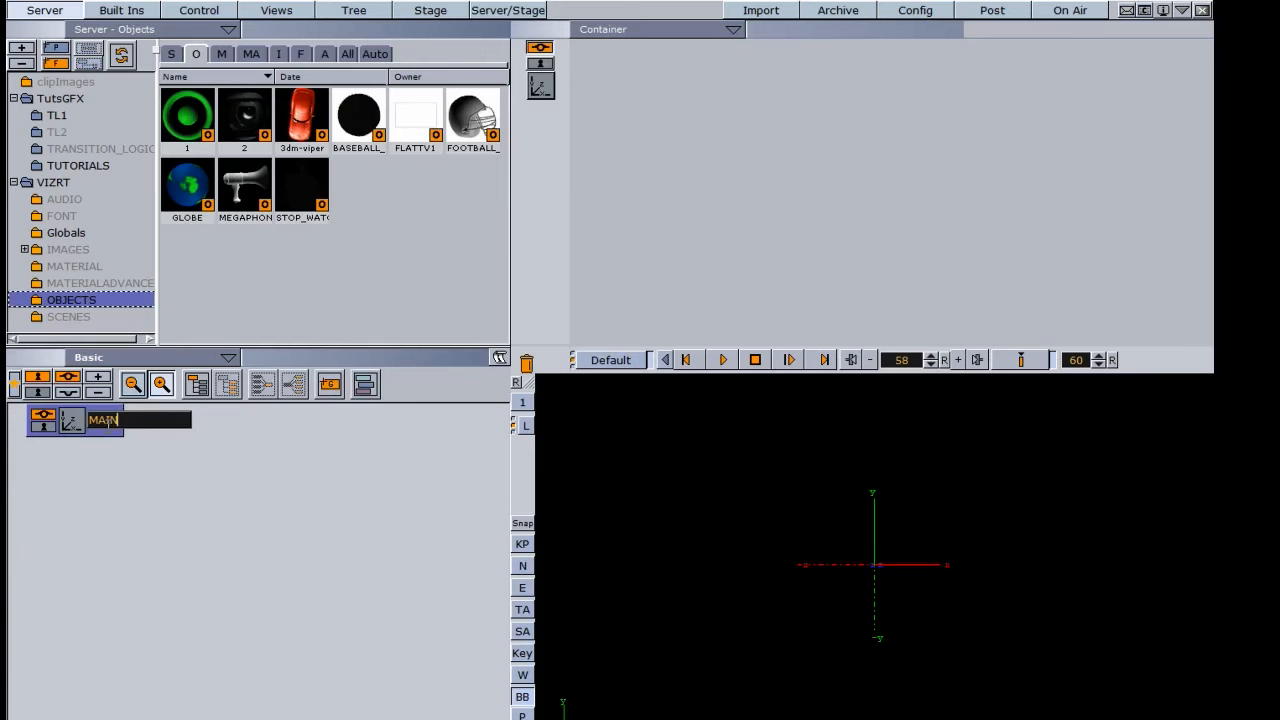
pyautogui.press('Return')
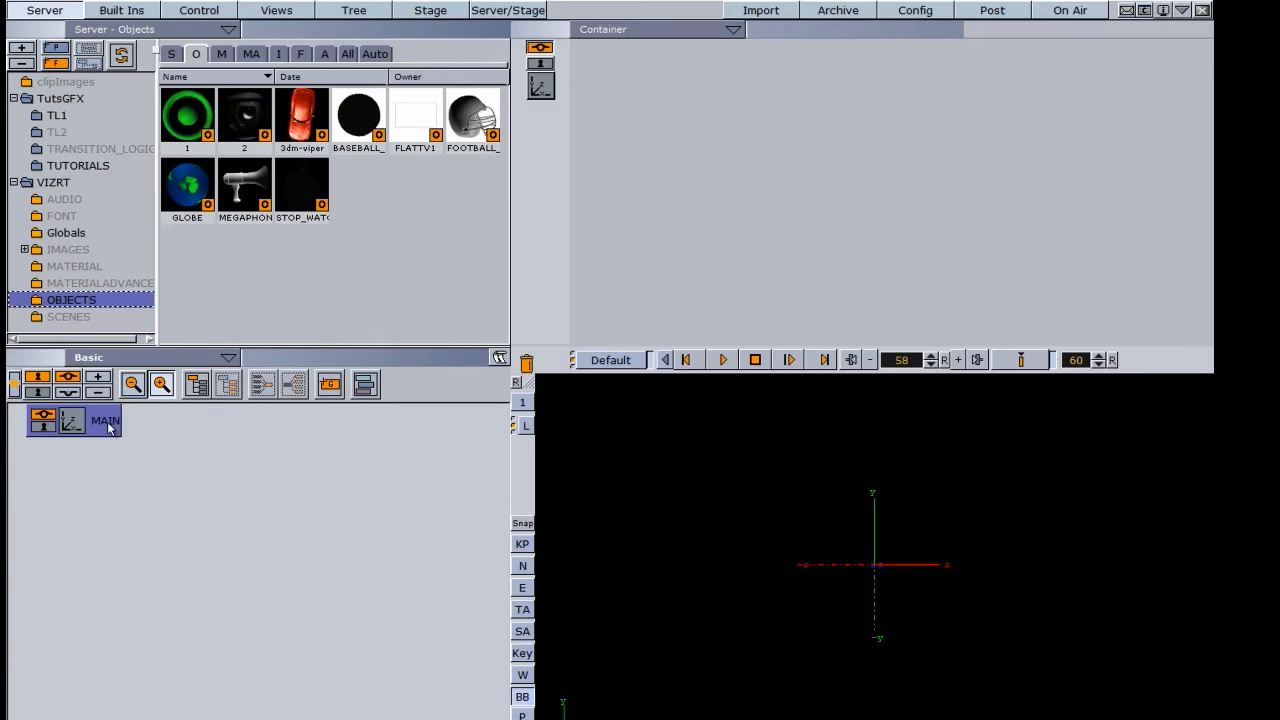
# - Add a child group under MAIN and name it OMO
pyautogui.moveTo(330, 384); pyautogui.dragTo(157, 449)
pyautogui.doubleClick(138, 457)
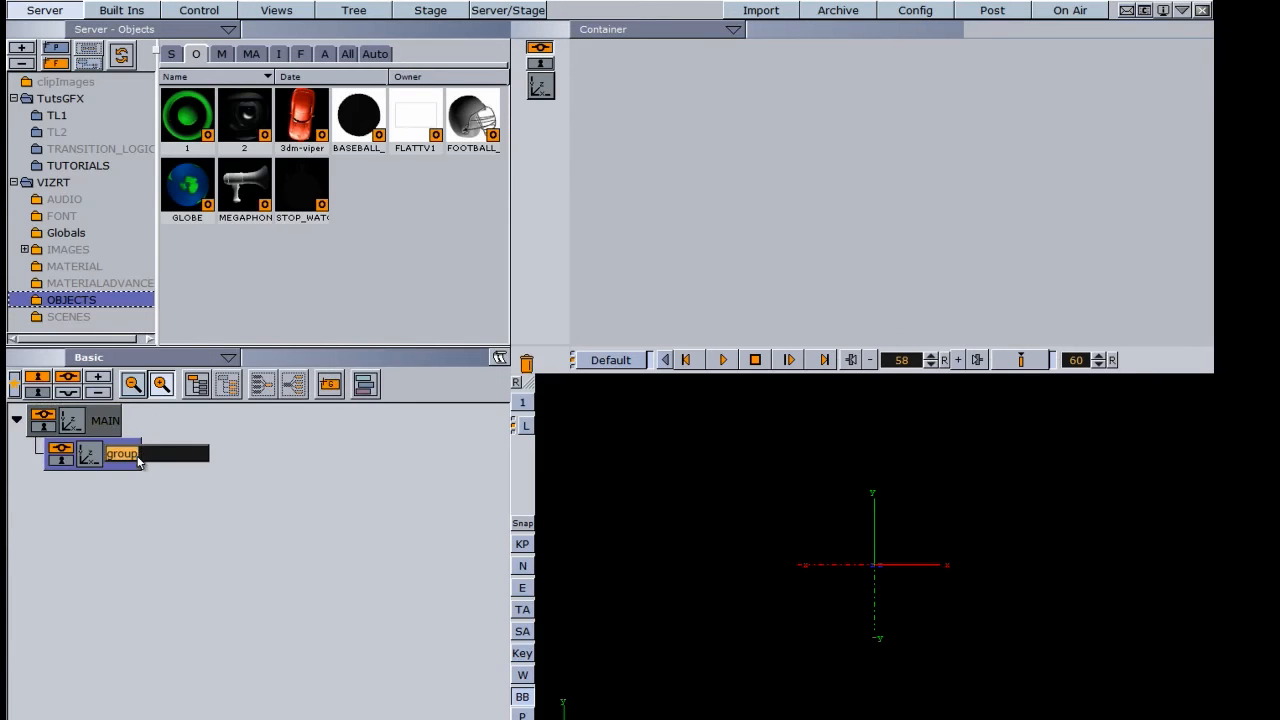
pyautogui.write('oMO')
pyautogui.press('Return')
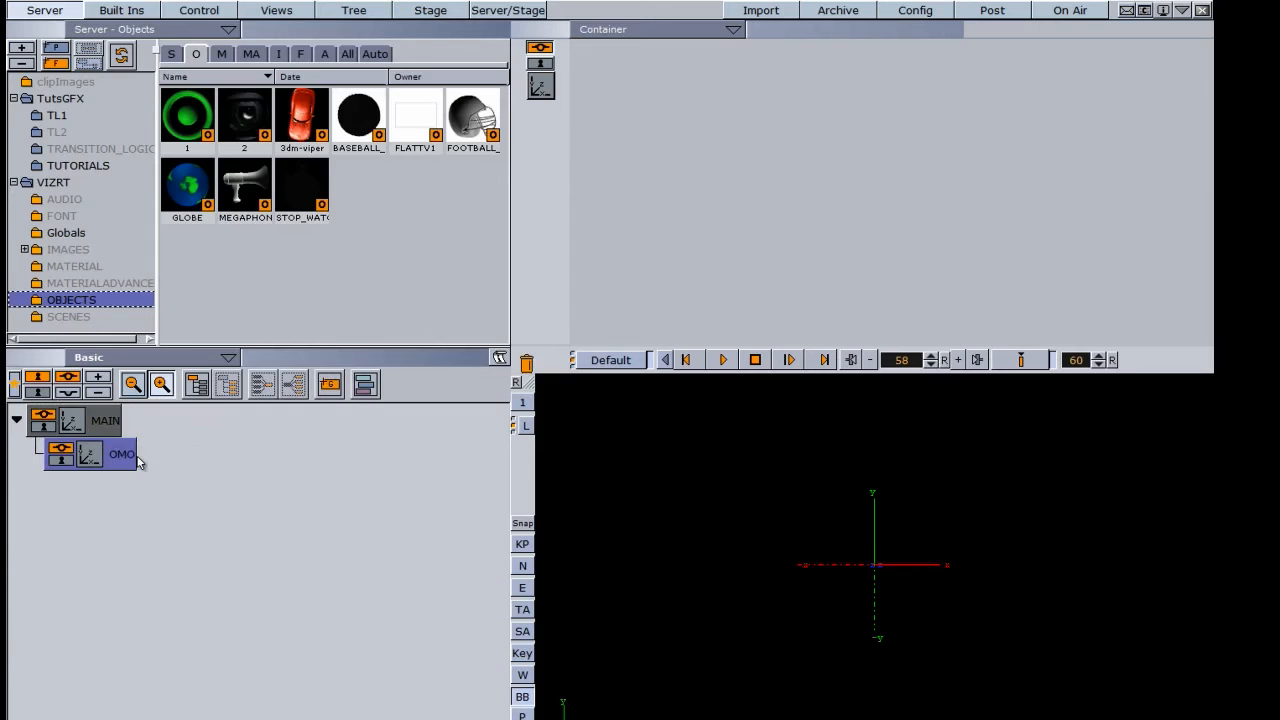
# - Add three text containers under OMO using the Arial-Bold font from the VIZRT FONT folder
pyautogui.click(126, 11)
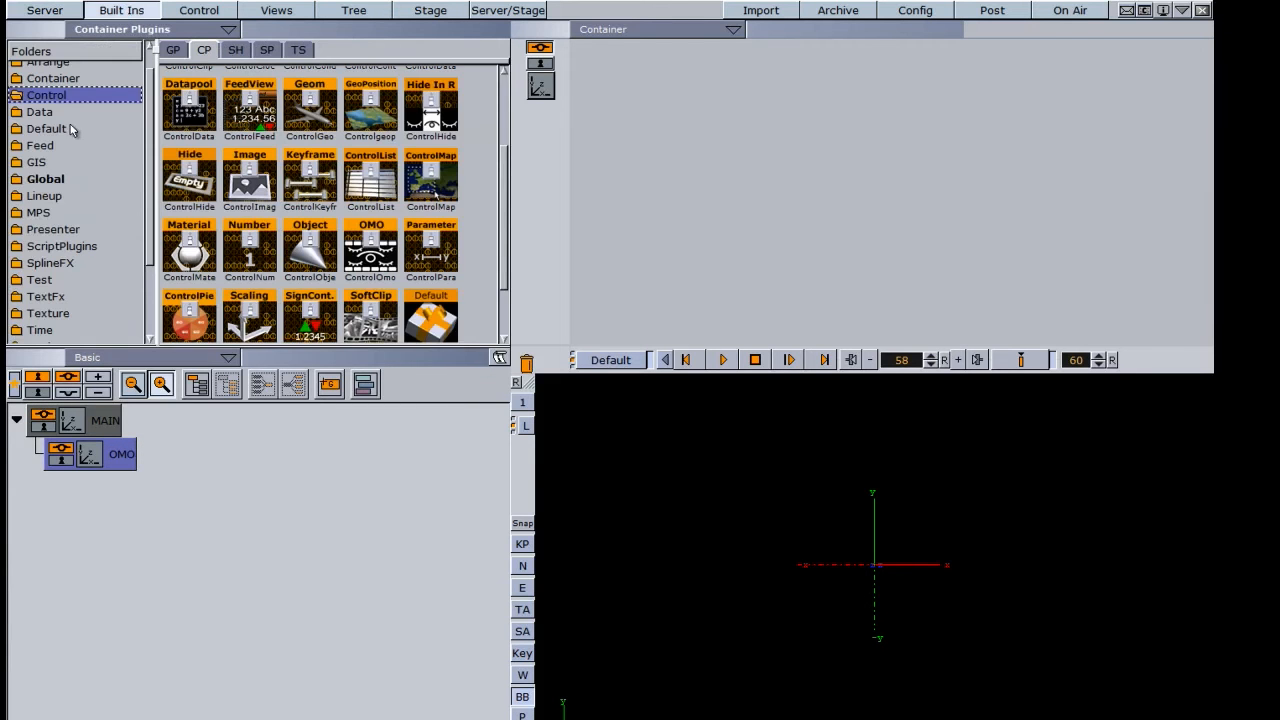
pyautogui.click(172, 50)
pyautogui.click(52, 16)
pyautogui.click(300, 54)
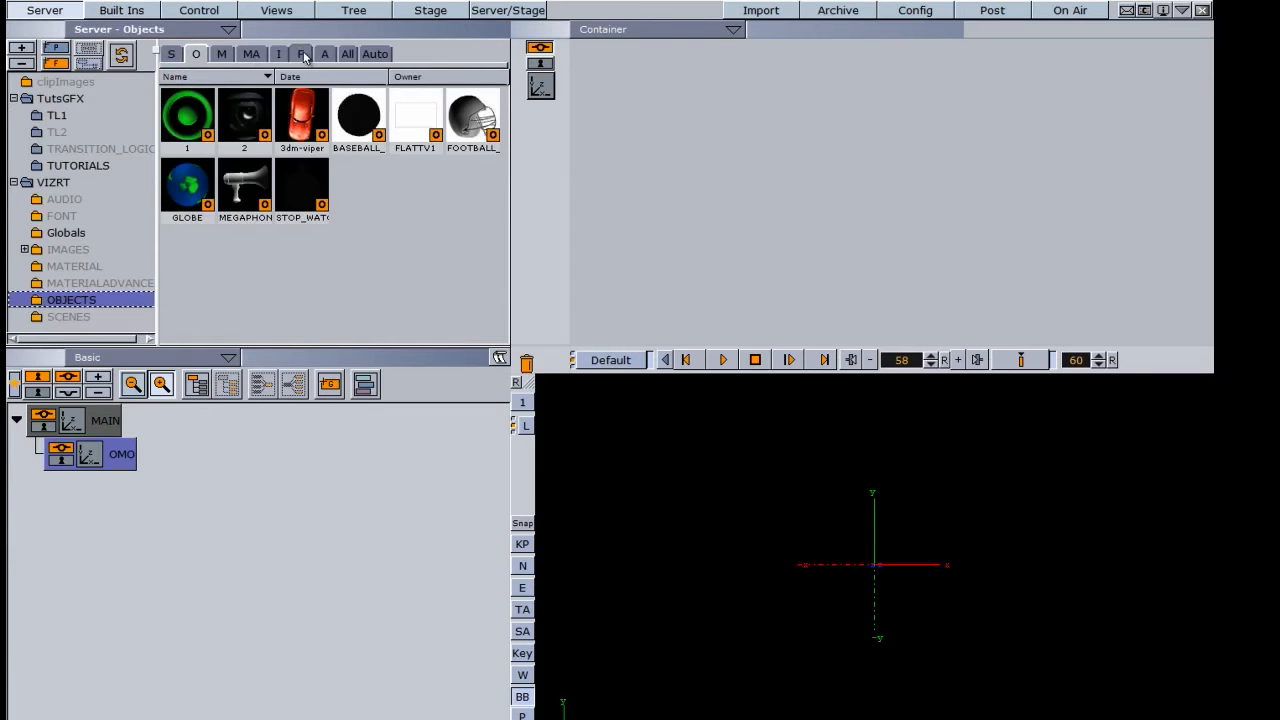
pyautogui.click(52, 216)
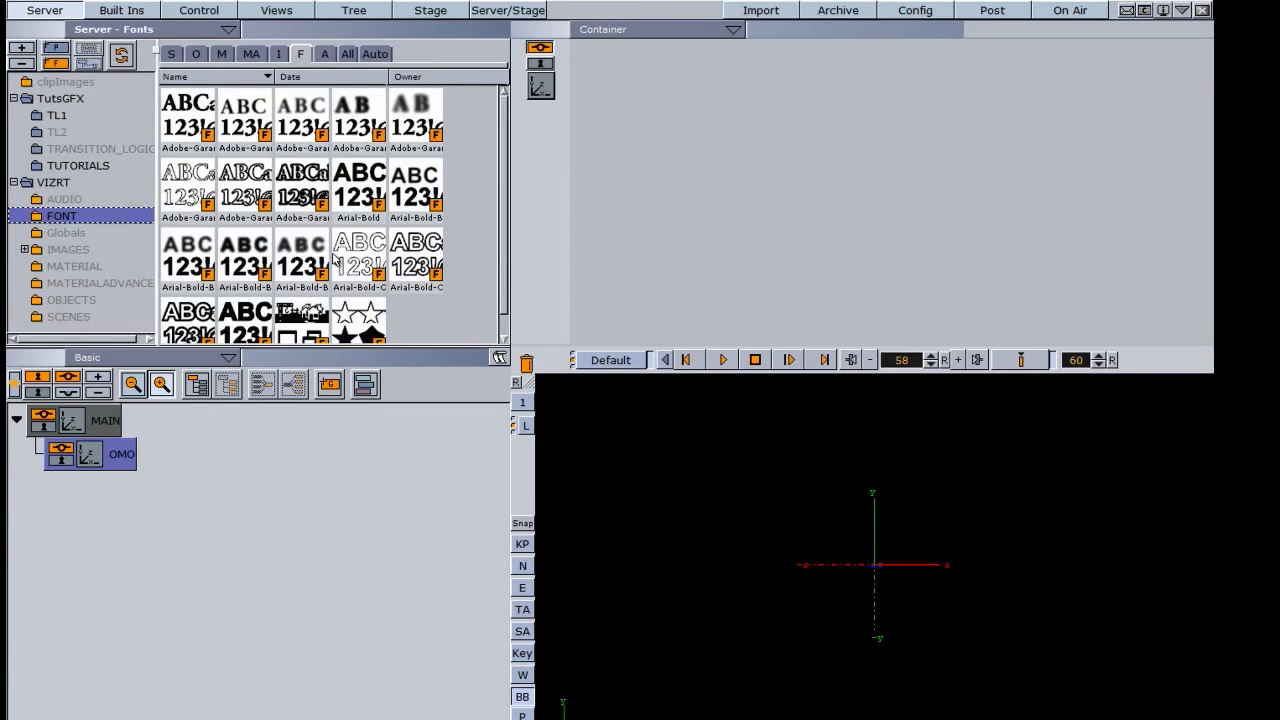
pyautogui.click(362, 206)
pyautogui.moveTo(358, 230); pyautogui.dragTo(165, 559)
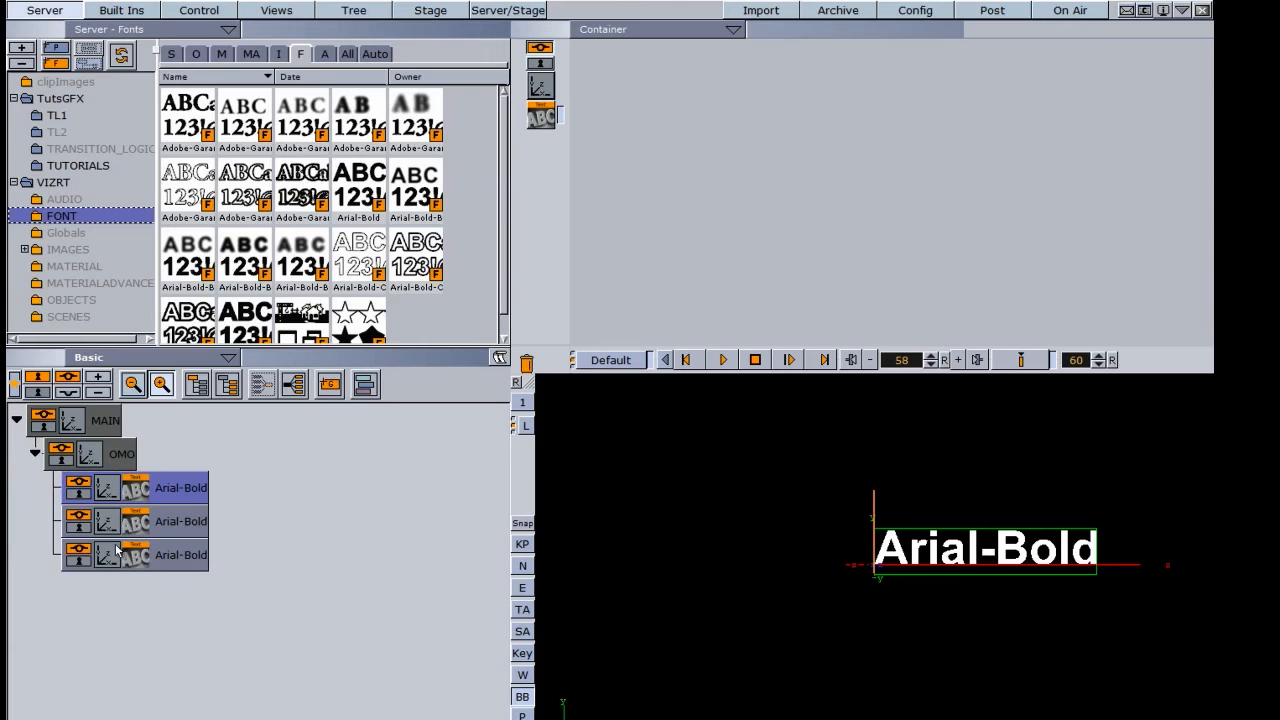
# - Move the OMO group to X -199 and space its texts vertically, raising the first and lowering the third to Y -98
pyautogui.click(92, 453)
pyautogui.moveTo(652, 80); pyautogui.dragTo(453, 80)
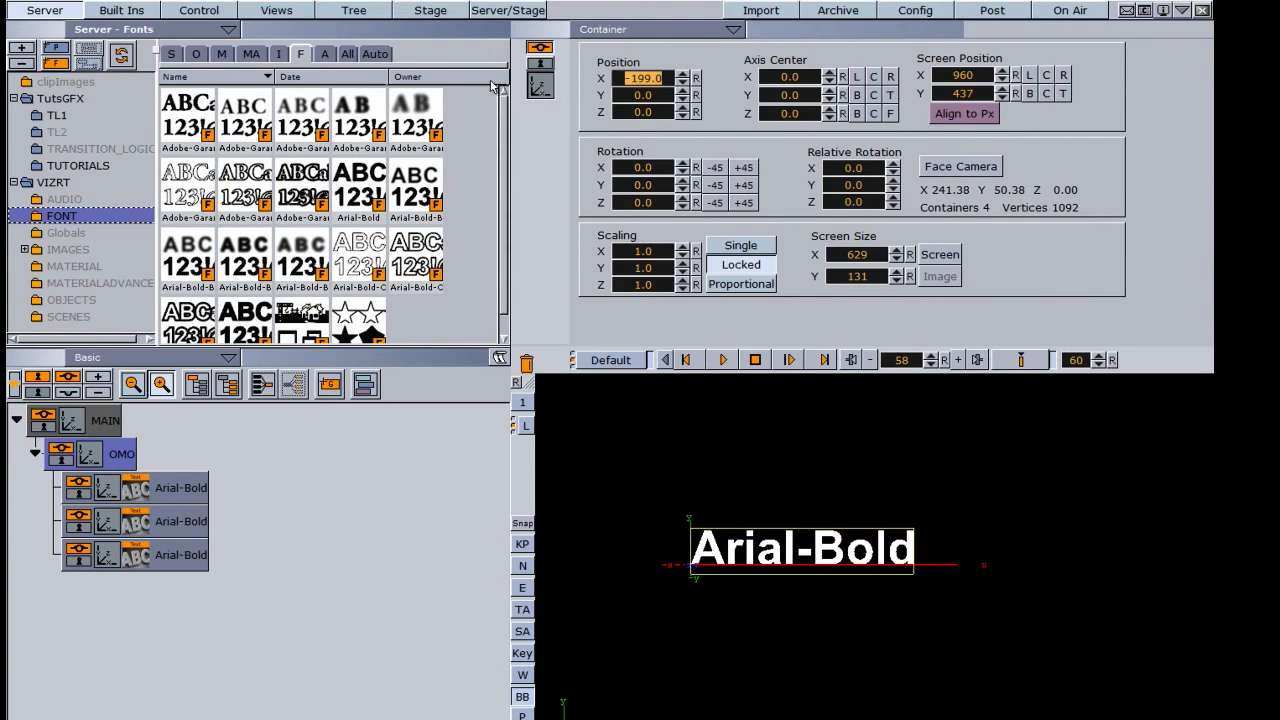
pyautogui.click(104, 524)
pyautogui.click(115, 490)
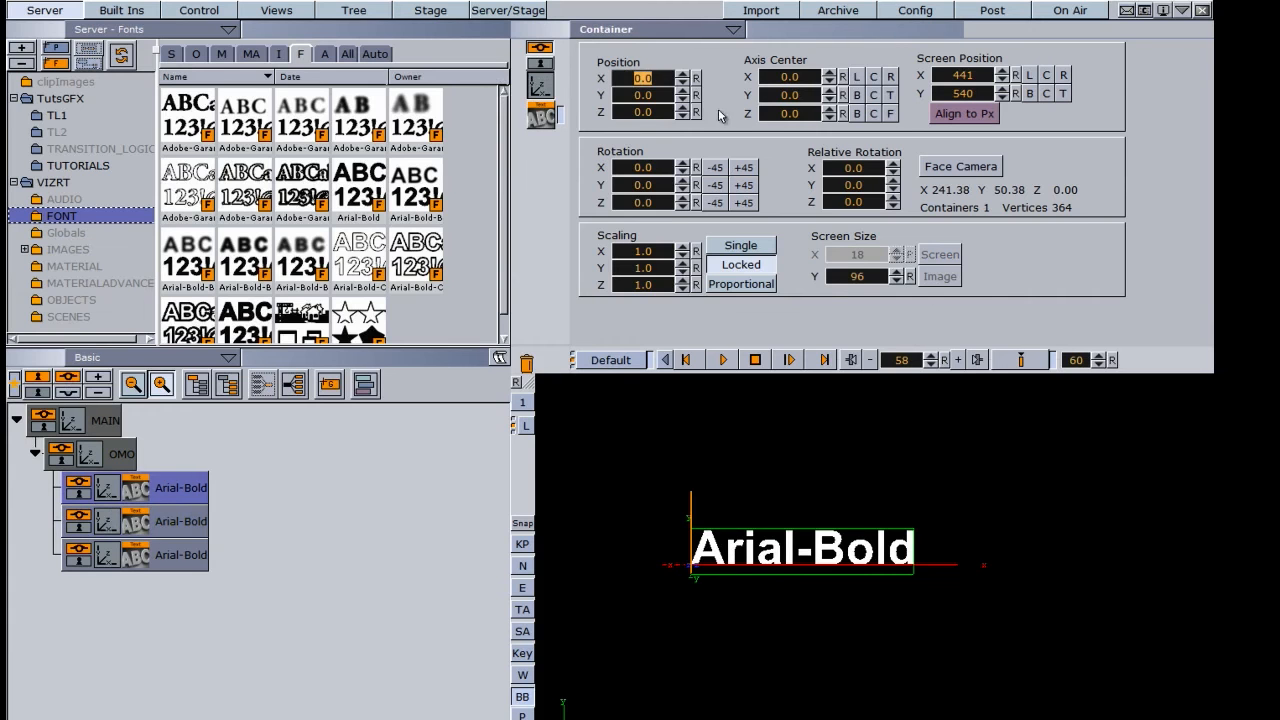
pyautogui.moveTo(634, 99); pyautogui.dragTo(566, 131)
pyautogui.click(102, 561)
pyautogui.doubleClick(652, 95)
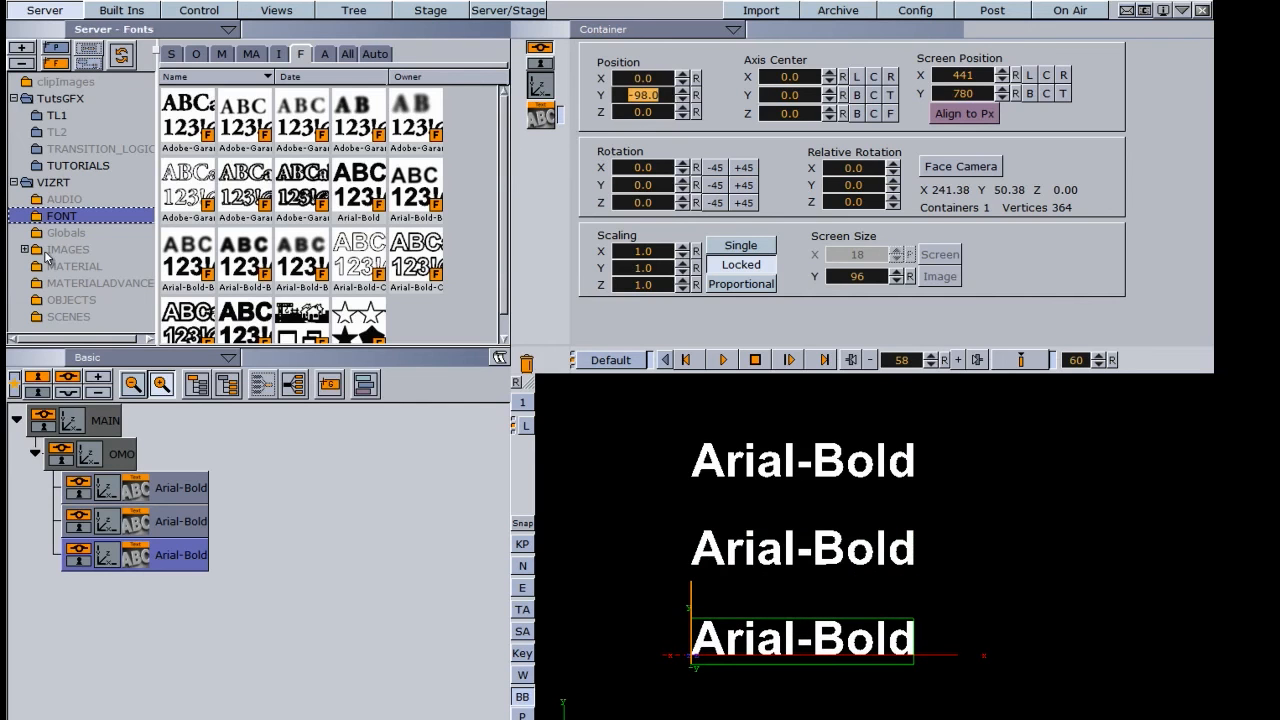
# - Add the Omo plugin from the Tools container plugins to the OMO group
pyautogui.click(121, 12)
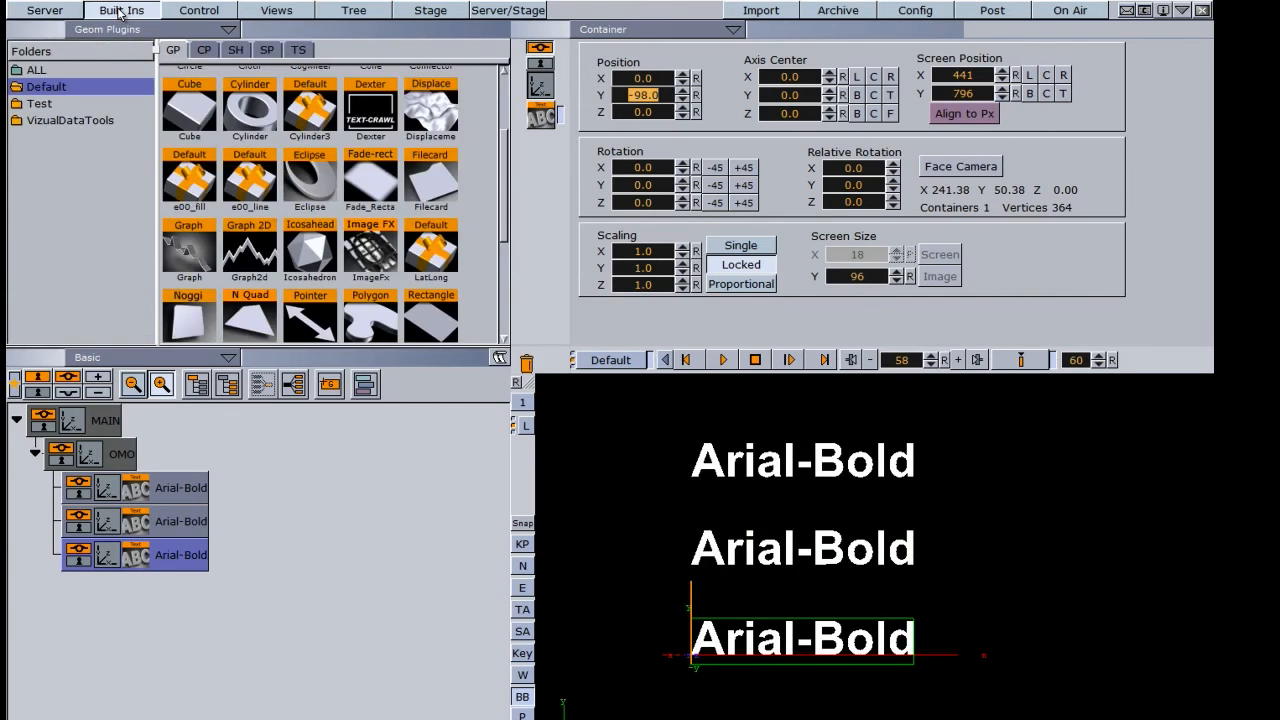
pyautogui.click(204, 50)
pyautogui.scroll(-4, 139, 225)
pyautogui.click(42, 251)
pyautogui.moveTo(249, 182); pyautogui.dragTo(118, 457)
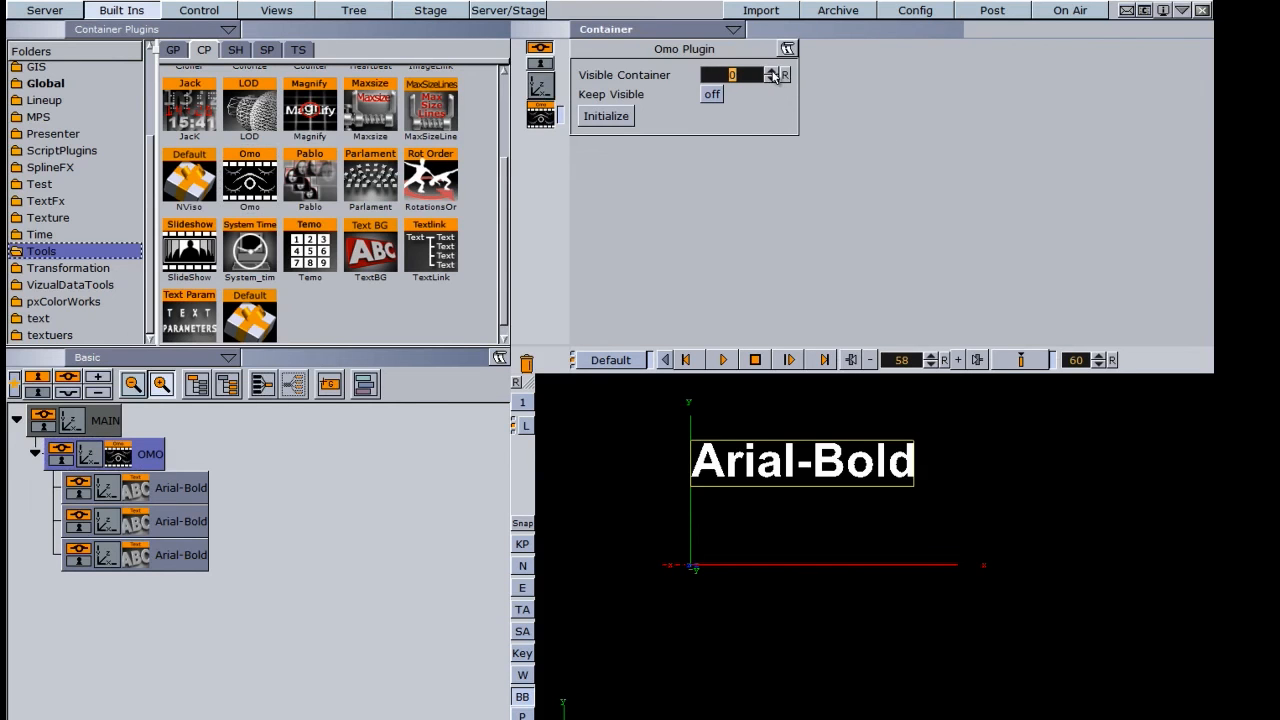
# - Cycle Visible Container through the three texts and back to 0, then turn Keep Visible on and raise the value to 2
pyautogui.click(771, 72)
pyautogui.click(771, 72)
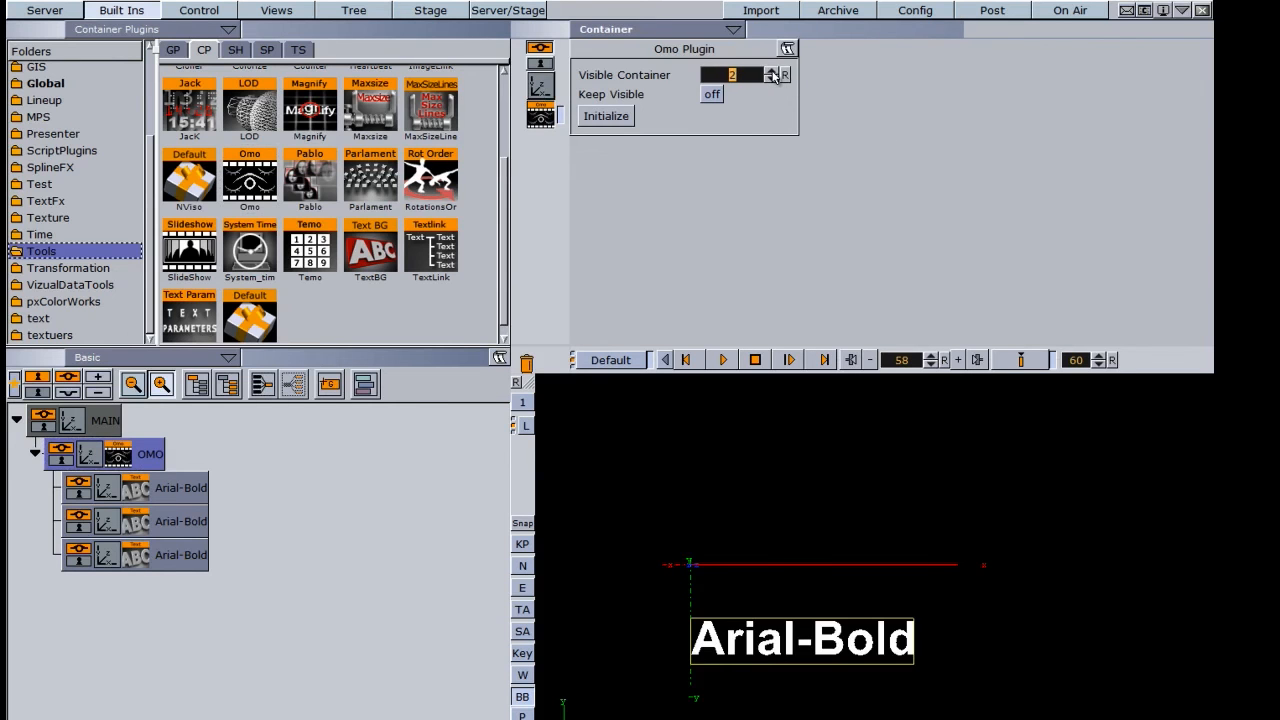
pyautogui.click(771, 79)
pyautogui.click(771, 79)
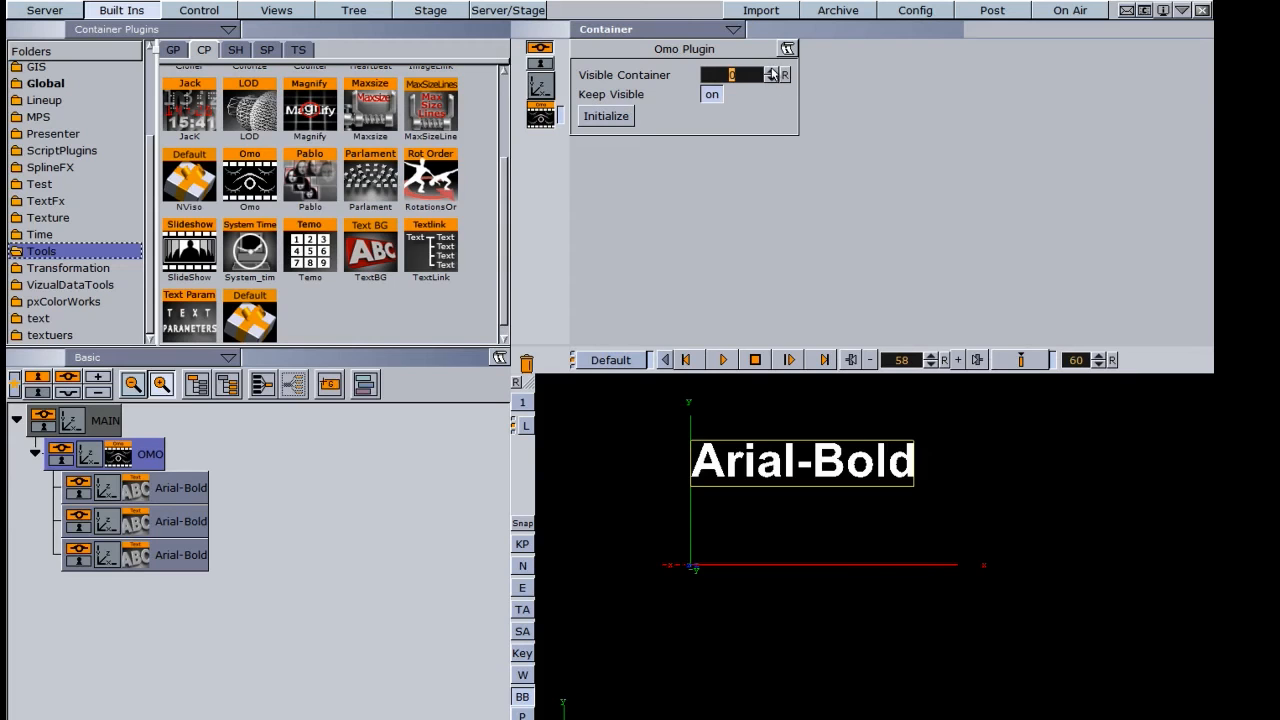
pyautogui.click(771, 72)
pyautogui.click(771, 72)
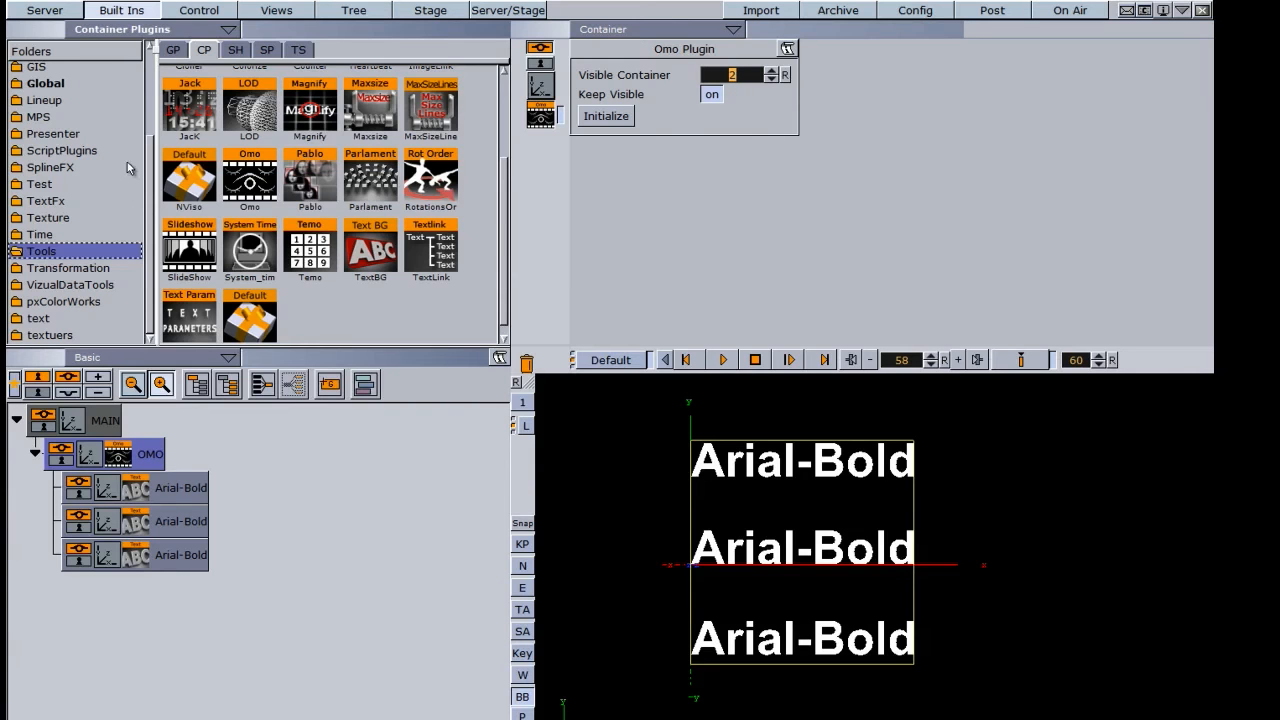
# - Add the ControlText plugin to the first Arial-Bold text and set its Field Identifier to 2
pyautogui.moveTo(156, 172); pyautogui.dragTo(152, 80)
pyautogui.click(46, 120)
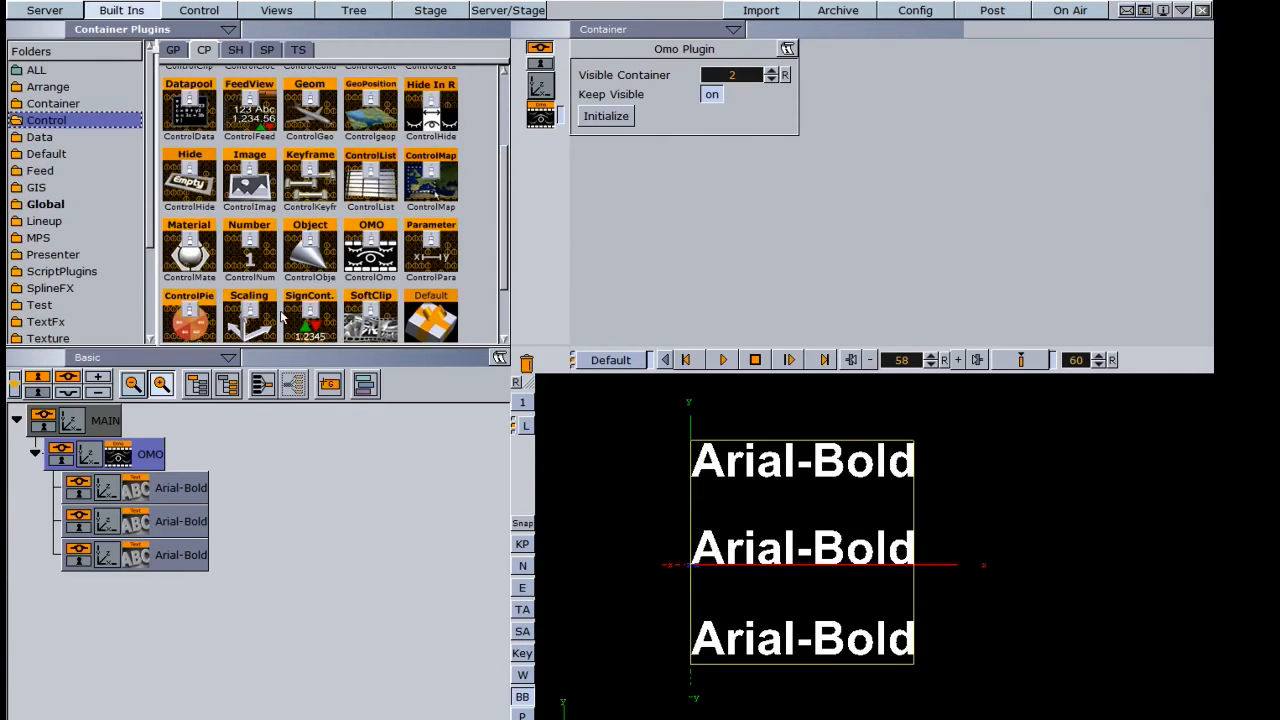
pyautogui.scroll(-2, 466, 228)
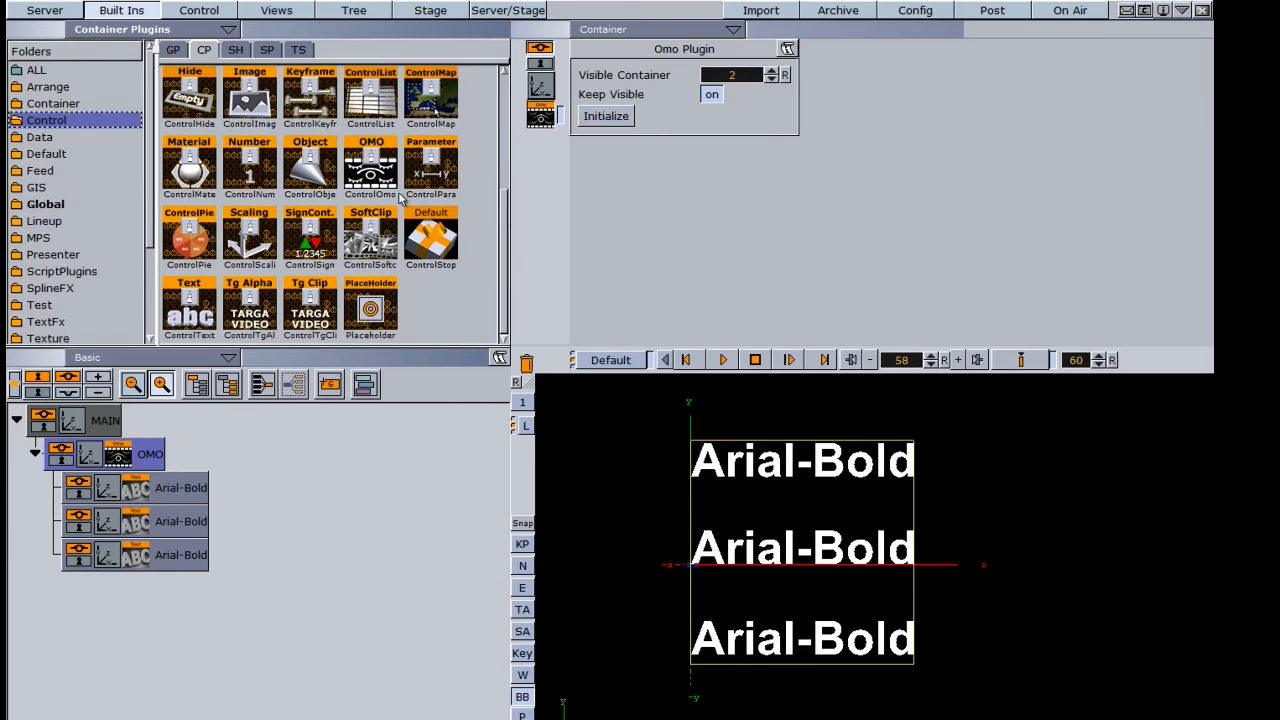
pyautogui.moveTo(190, 316); pyautogui.dragTo(150, 490)
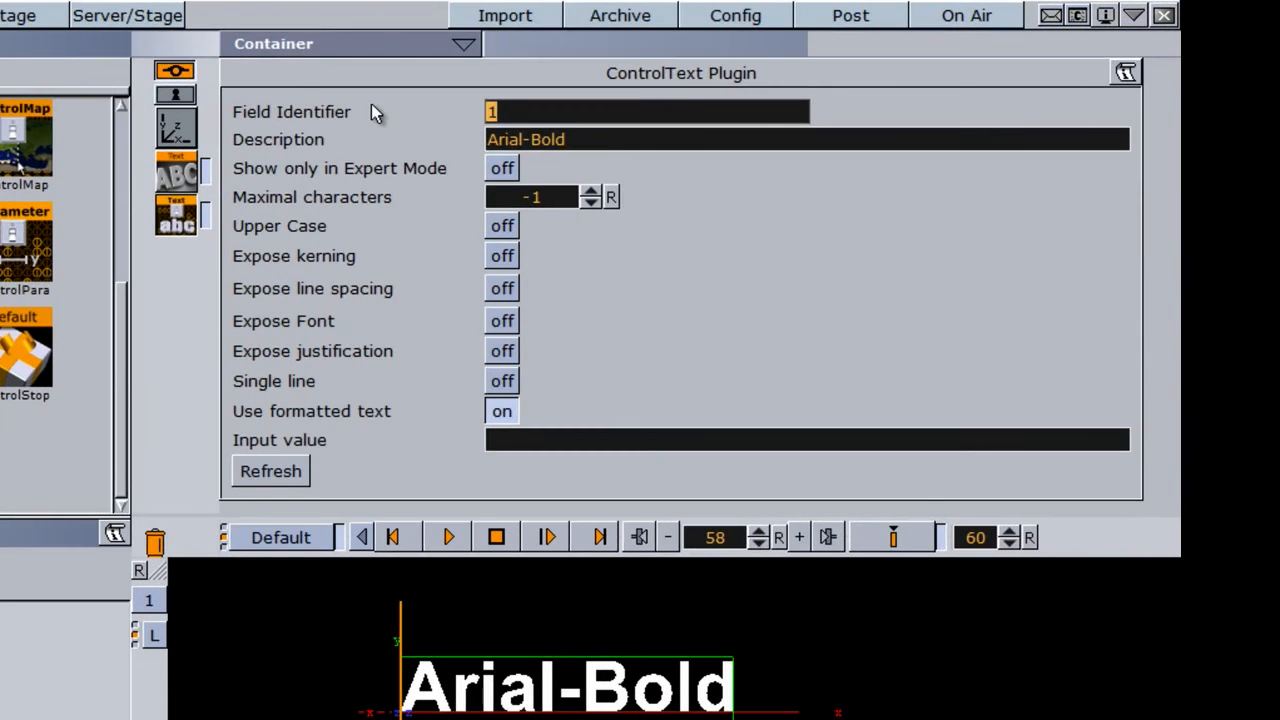
pyautogui.write('2')
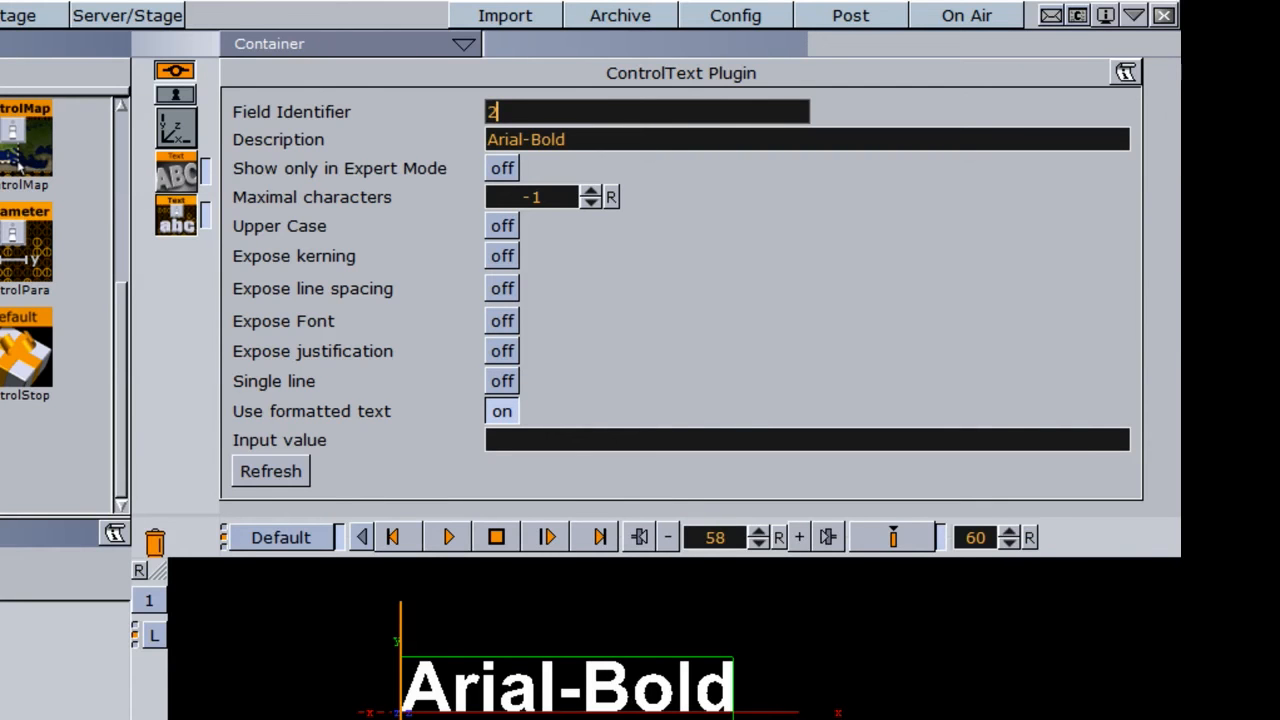
# - Add the ControlOmo plugin to the OMO container and open its settings
pyautogui.moveTo(121, 474); pyautogui.dragTo(133, 384)
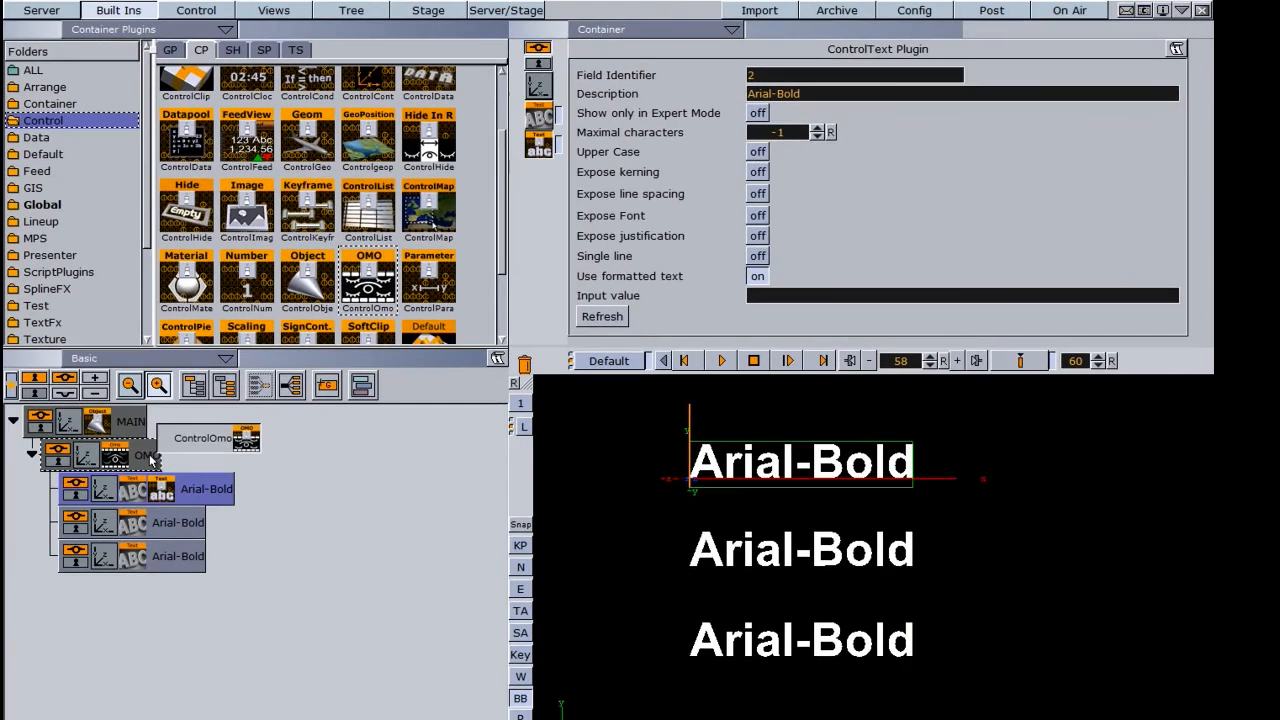
pyautogui.click(150, 458)
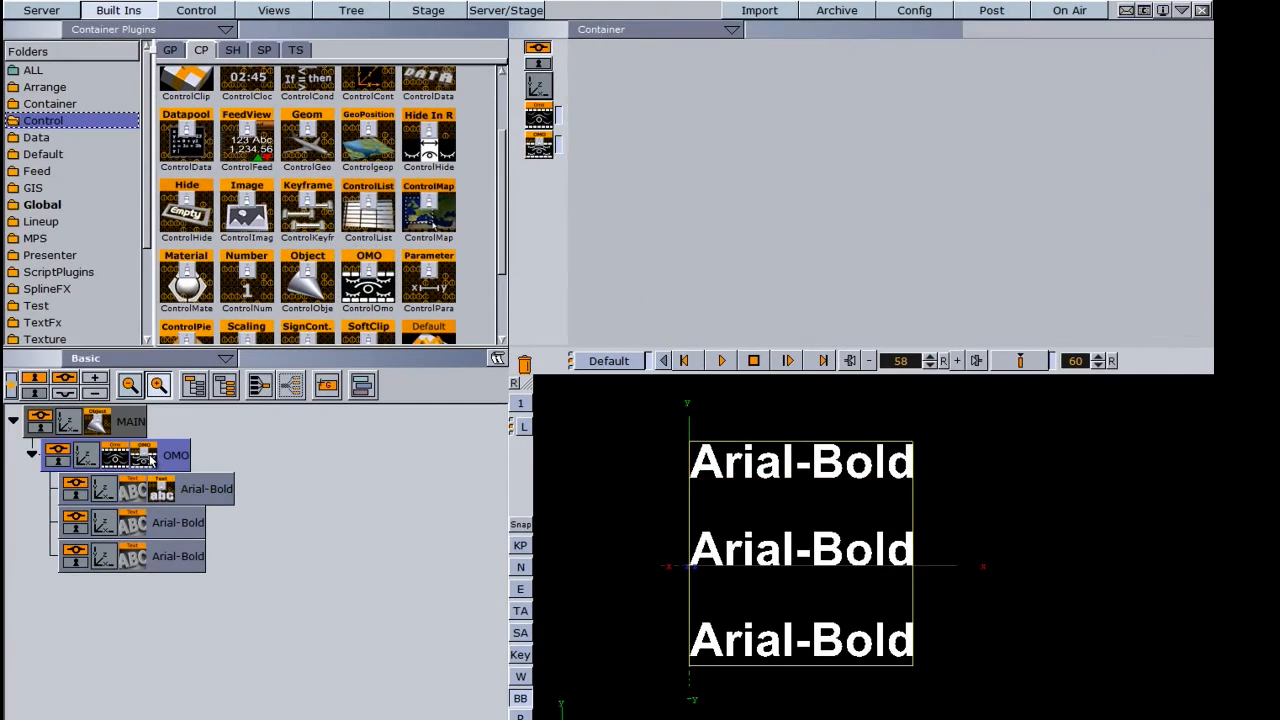
pyautogui.click(146, 458)
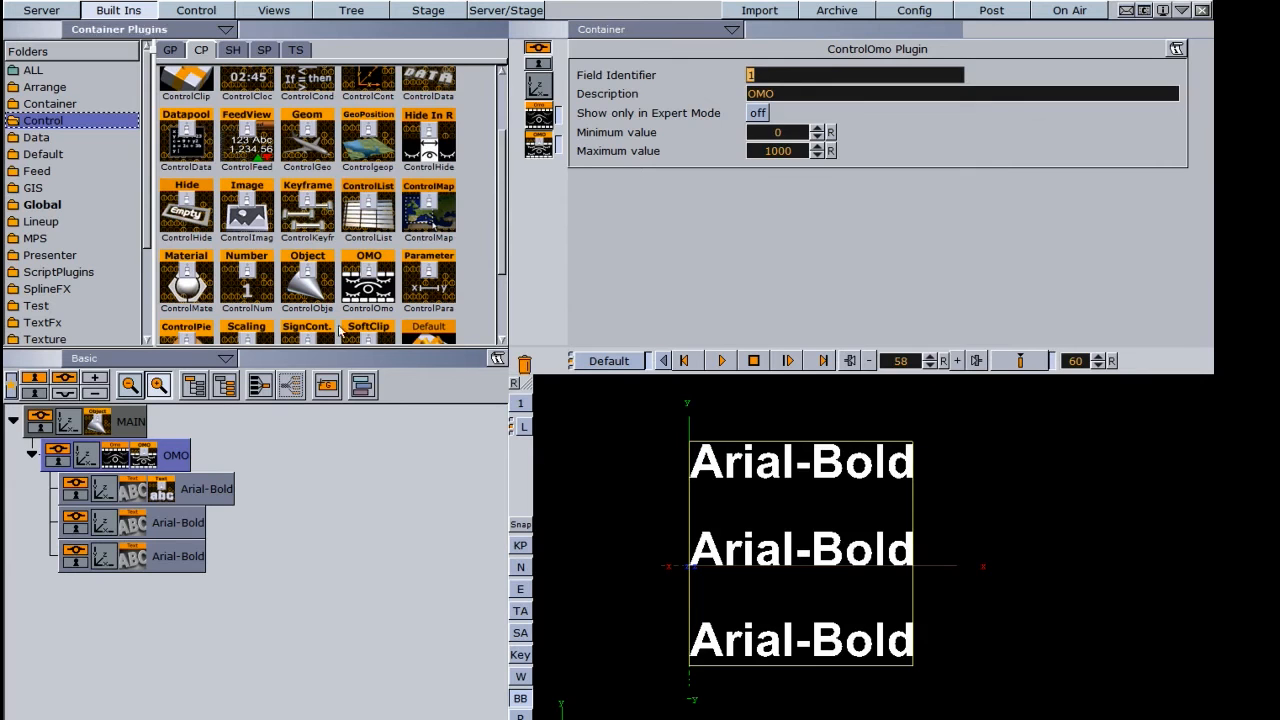
# - Add the ControlText plugin to the second Arial-Bold text and set its Field Identifier to 3
pyautogui.click(161, 485)
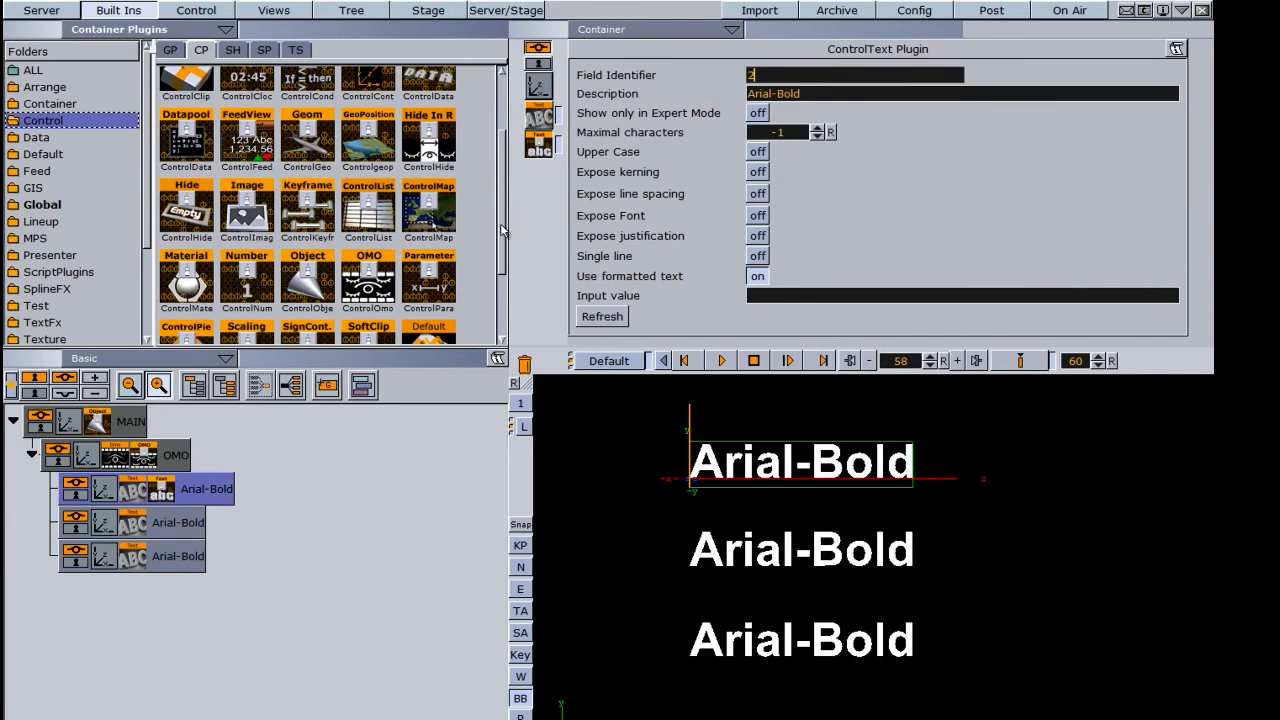
pyautogui.scroll(-2, 503, 230)
pyautogui.moveTo(186, 310); pyautogui.dragTo(163, 523)
pyautogui.click(791, 76)
pyautogui.write('3')
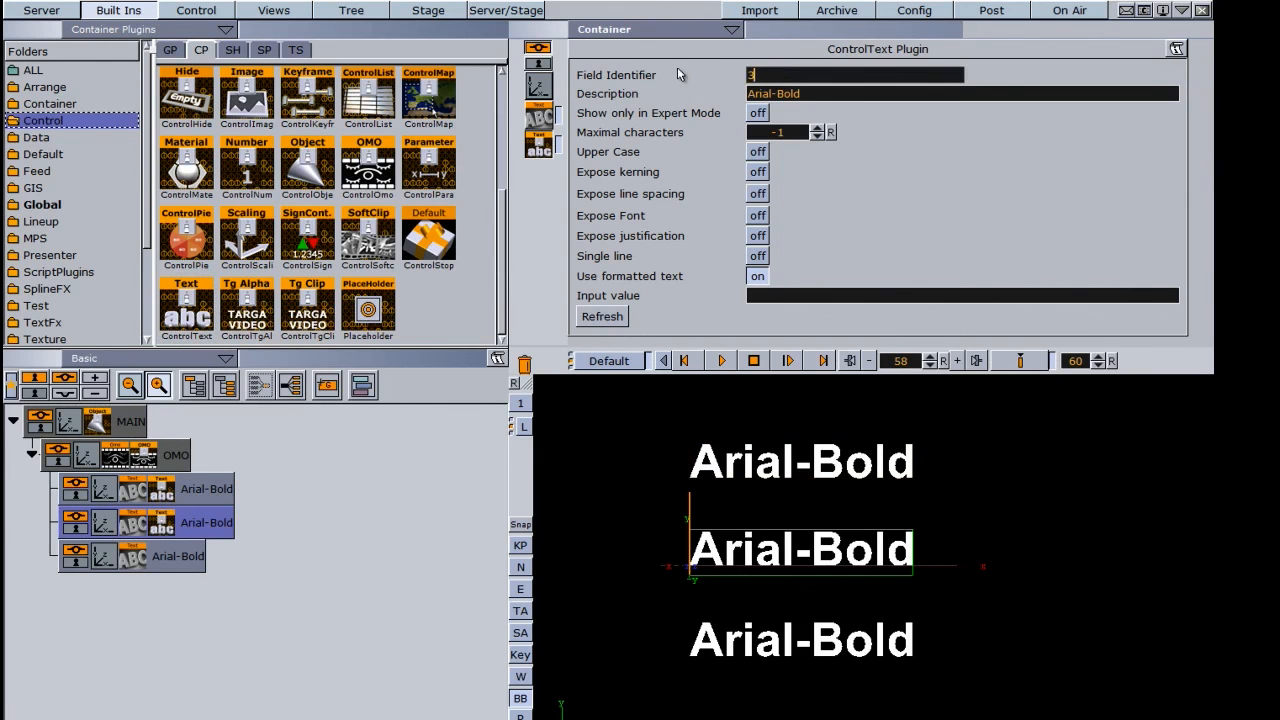
# - Add the ControlText plugin to the third Arial-Bold text and set its Field Identifier to 4
pyautogui.moveTo(186, 310); pyautogui.dragTo(172, 560)
pyautogui.click(757, 75)
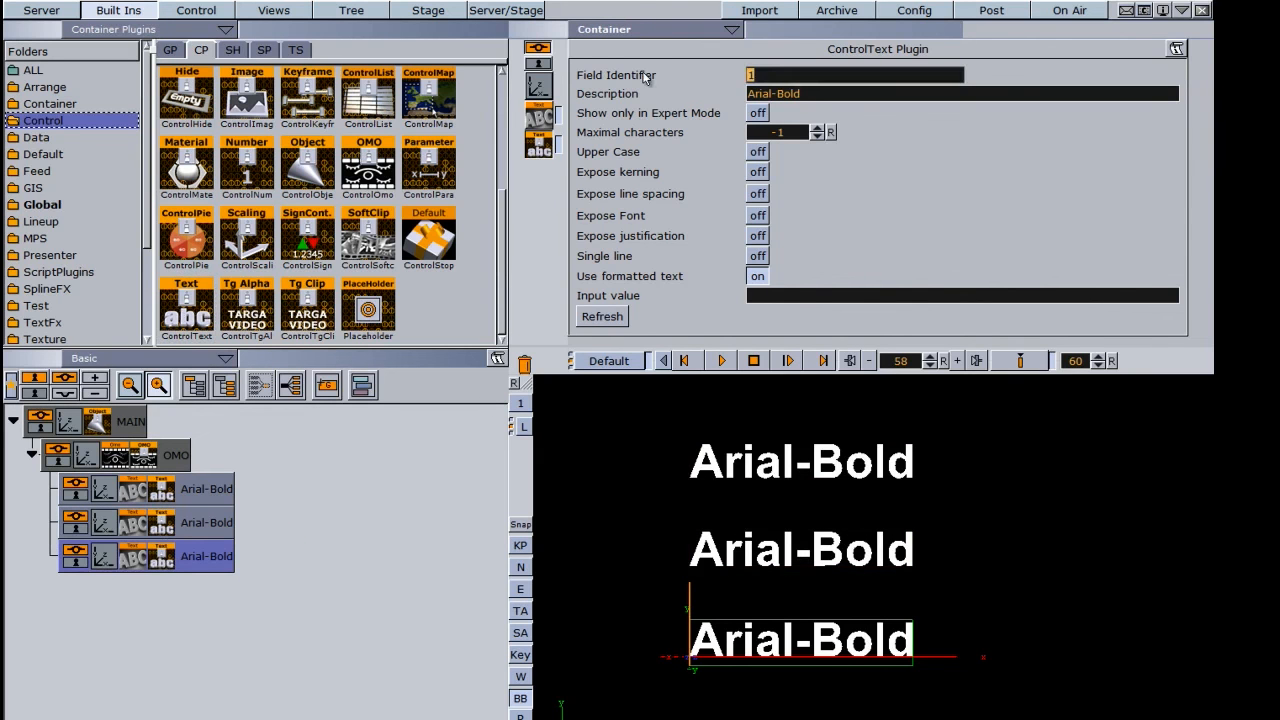
pyautogui.write('4')
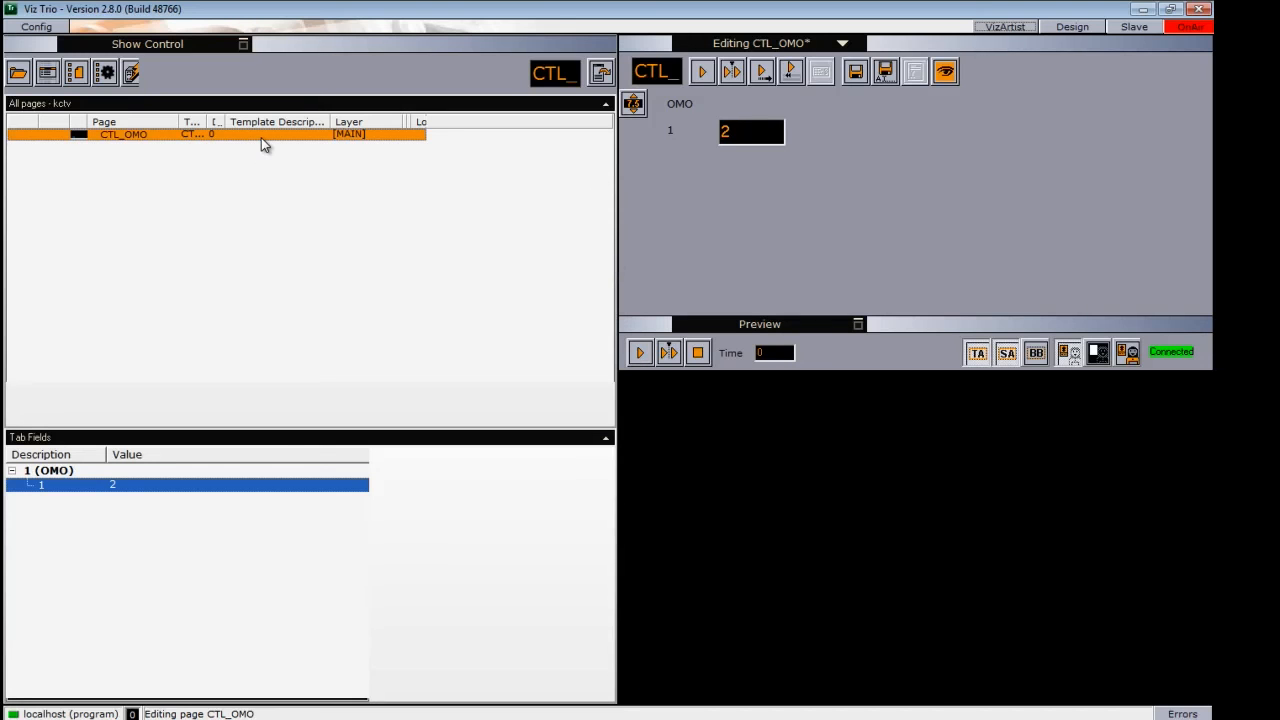
# - Switch to Viz Trio, reimport the CTL_OMO template and open its page
pyautogui.rightClick(261, 137)
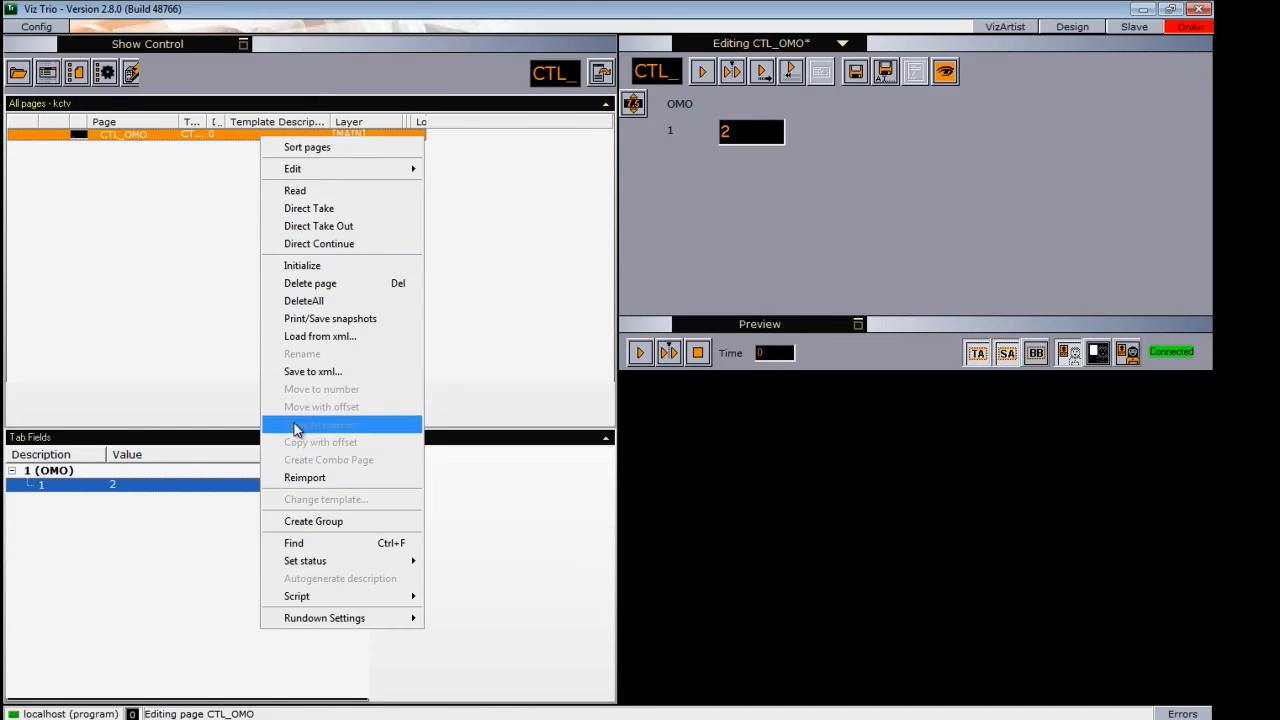
pyautogui.click(313, 478)
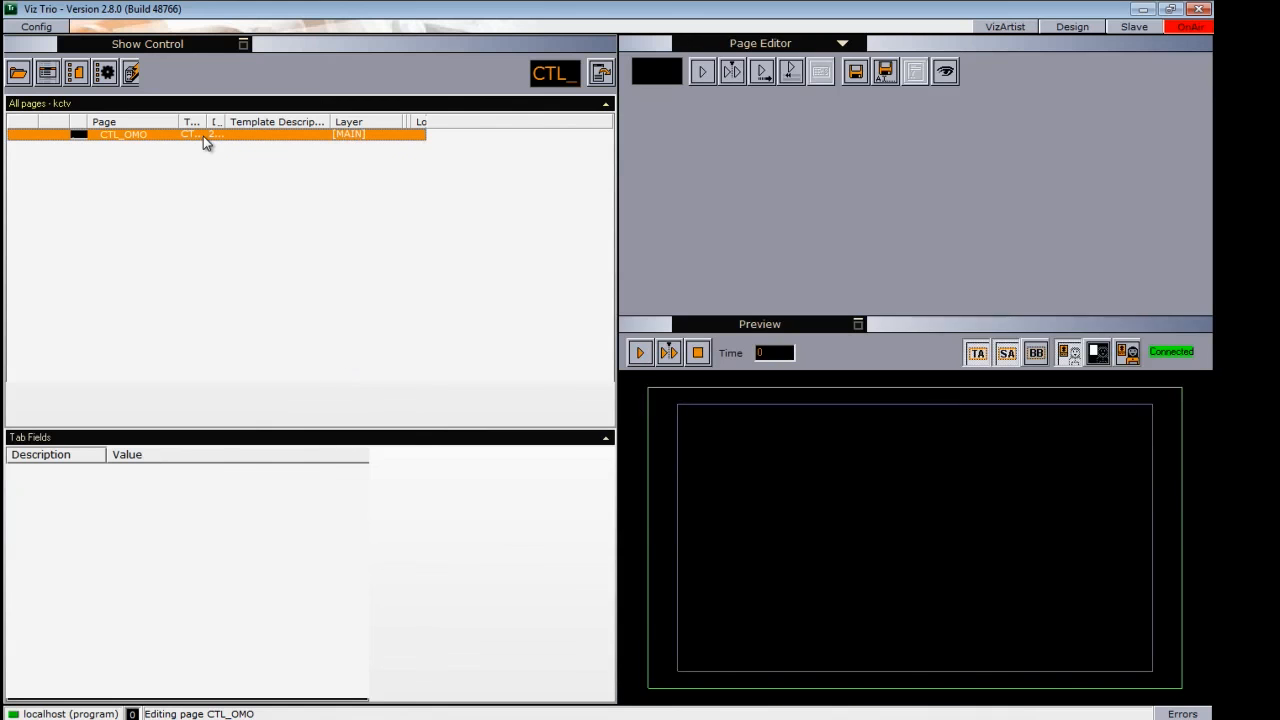
pyautogui.click(203, 136)
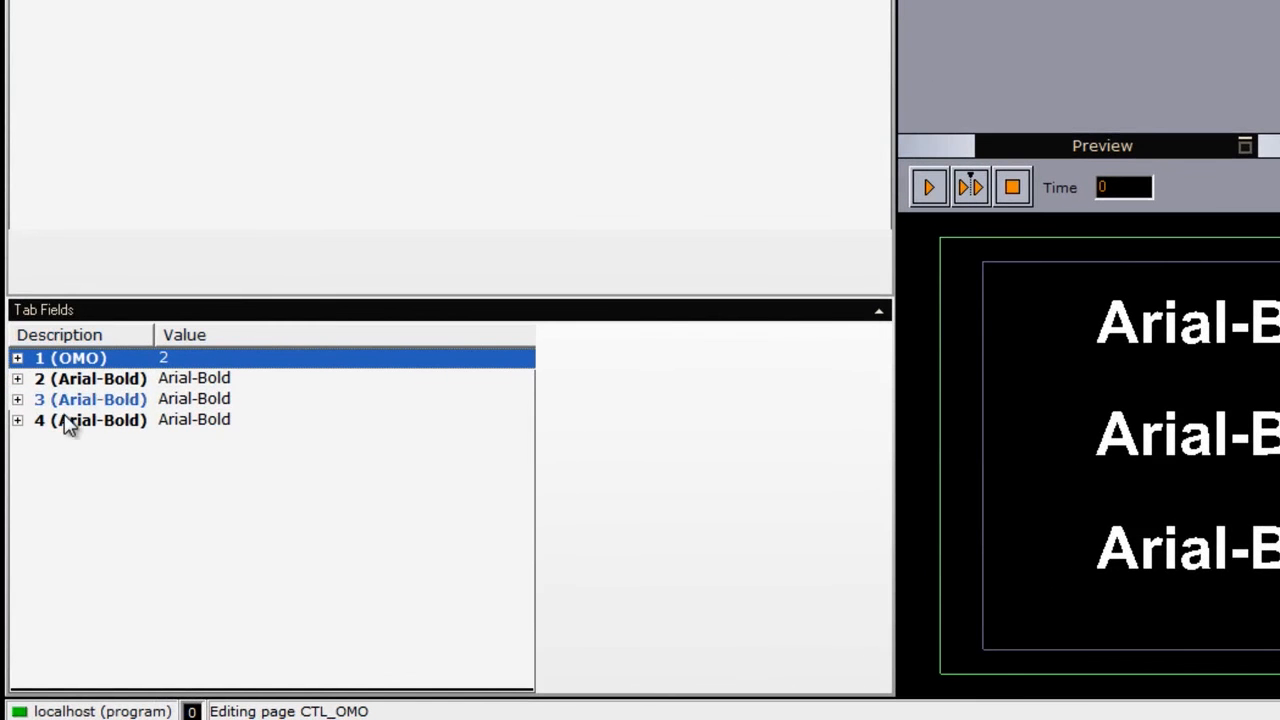
# - Expand the OMO tab field and the three Arial-Bold tab fields of the CTL_OMO page
pyautogui.click(17, 358)
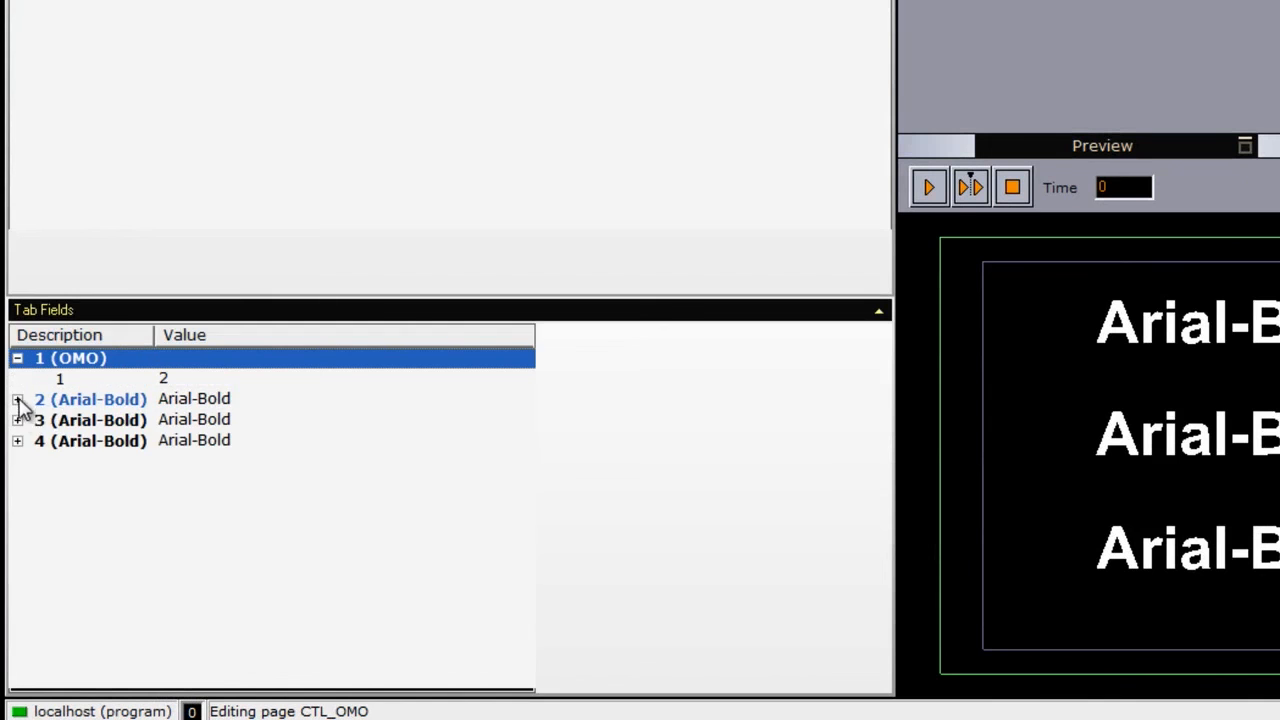
pyautogui.click(17, 399)
pyautogui.click(17, 441)
pyautogui.click(17, 483)
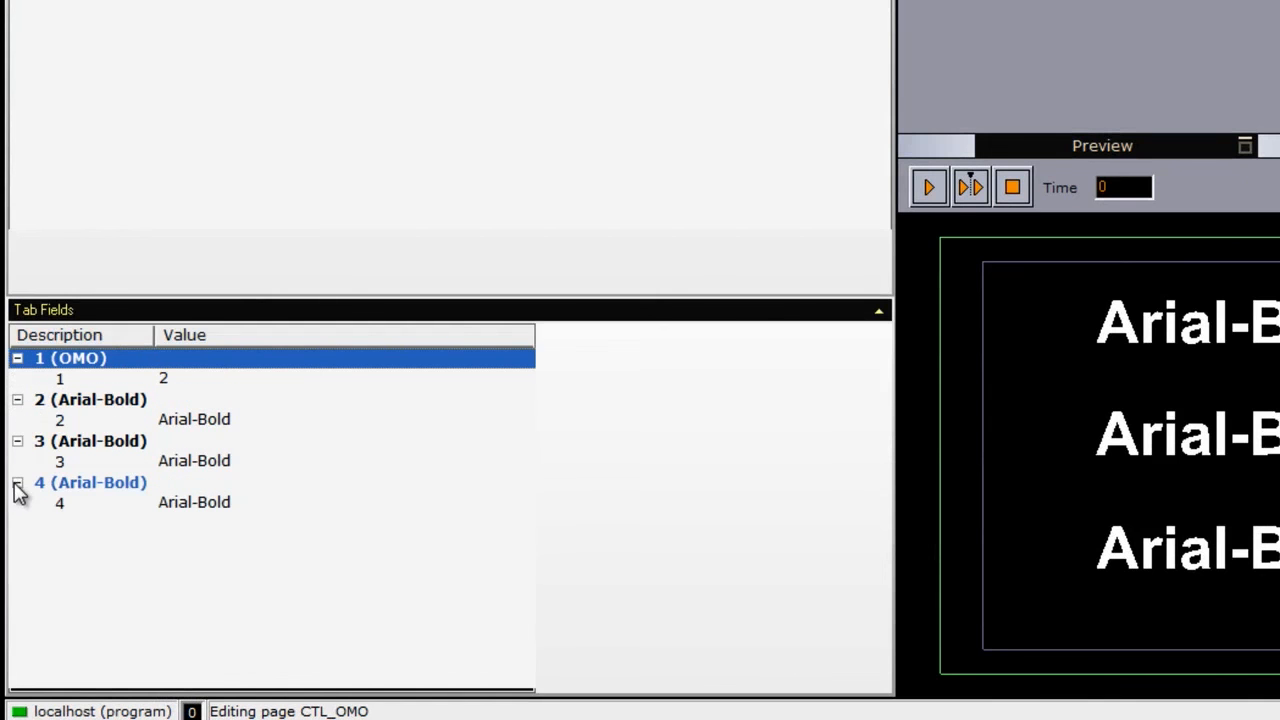
# - Set the OMO tab field's value to 4 on the CTL_OMO page
pyautogui.click(64, 379)
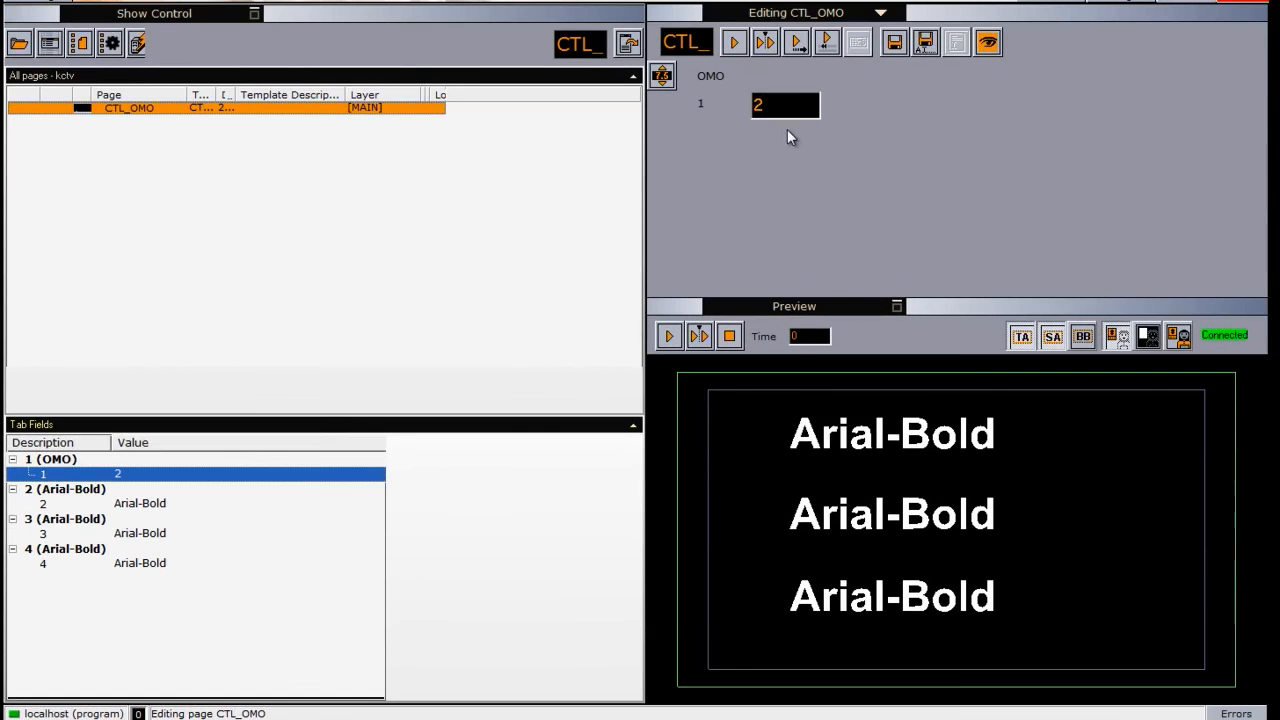
pyautogui.moveTo(787, 109); pyautogui.dragTo(778, 110)
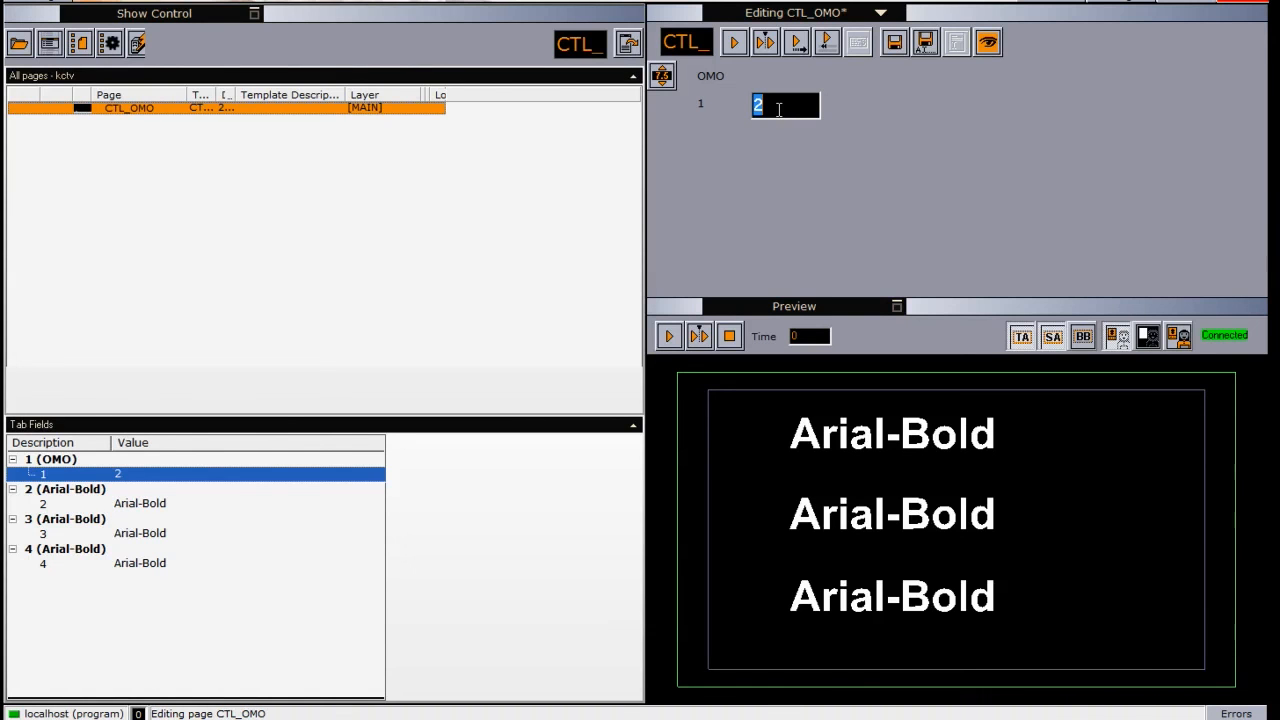
pyautogui.moveTo(779, 110); pyautogui.dragTo(781, 110)
# - Replace the text of tab field 2, the first Arial-Bold text, with "LINE 1"
pyautogui.click(89, 494)
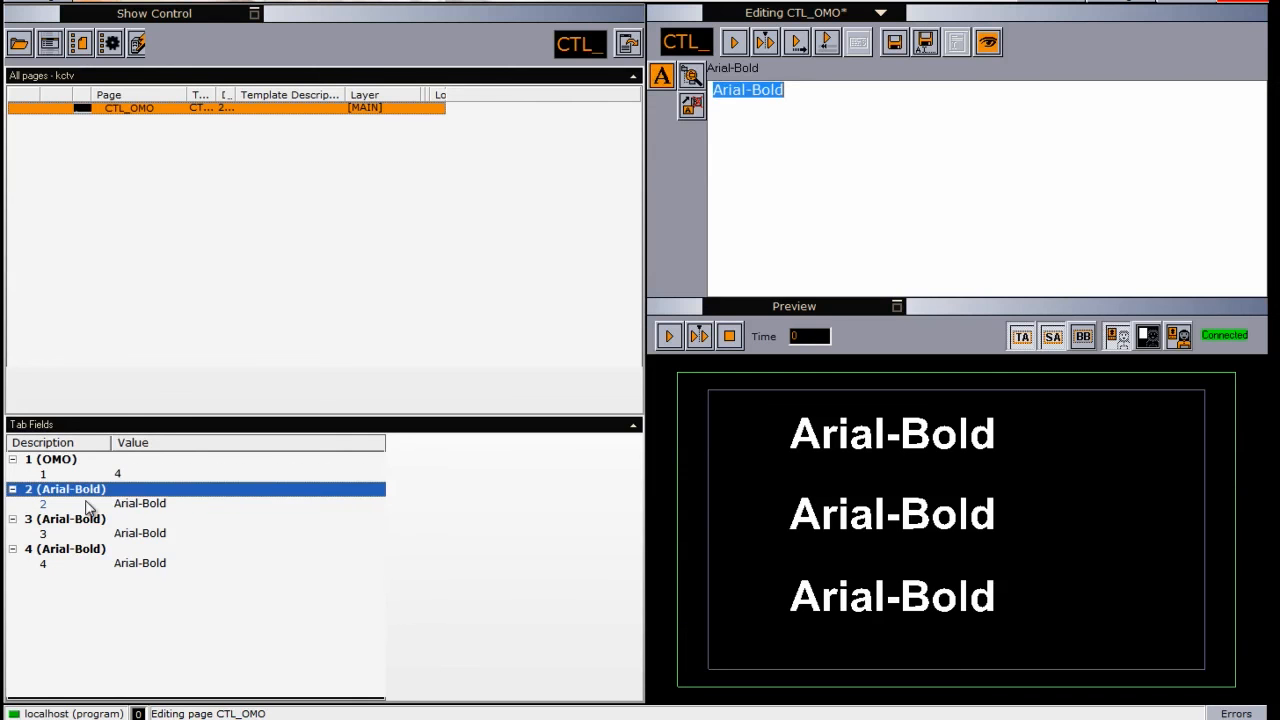
pyautogui.click(78, 521)
pyautogui.click(73, 550)
pyautogui.click(72, 491)
pyautogui.write('LINE 1')
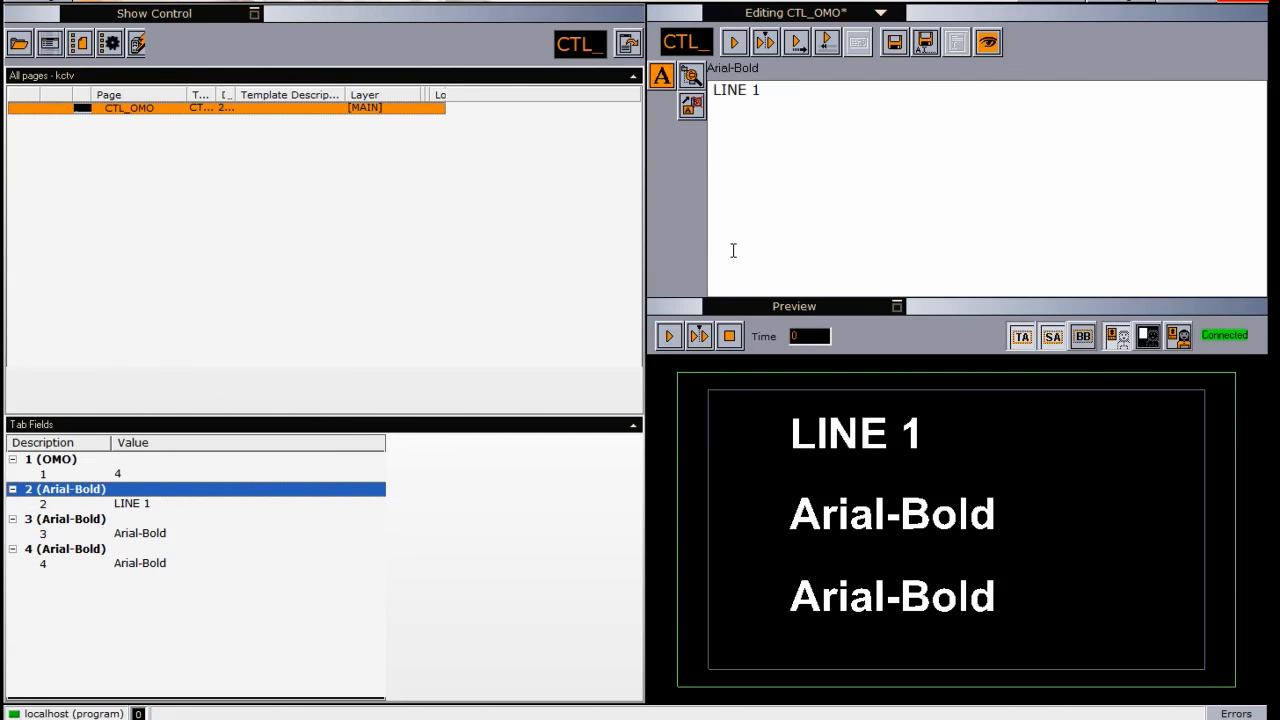
# - Replace the text of tab field 3, the second Arial-Bold text, with "LINE 2"
pyautogui.press('Tab')
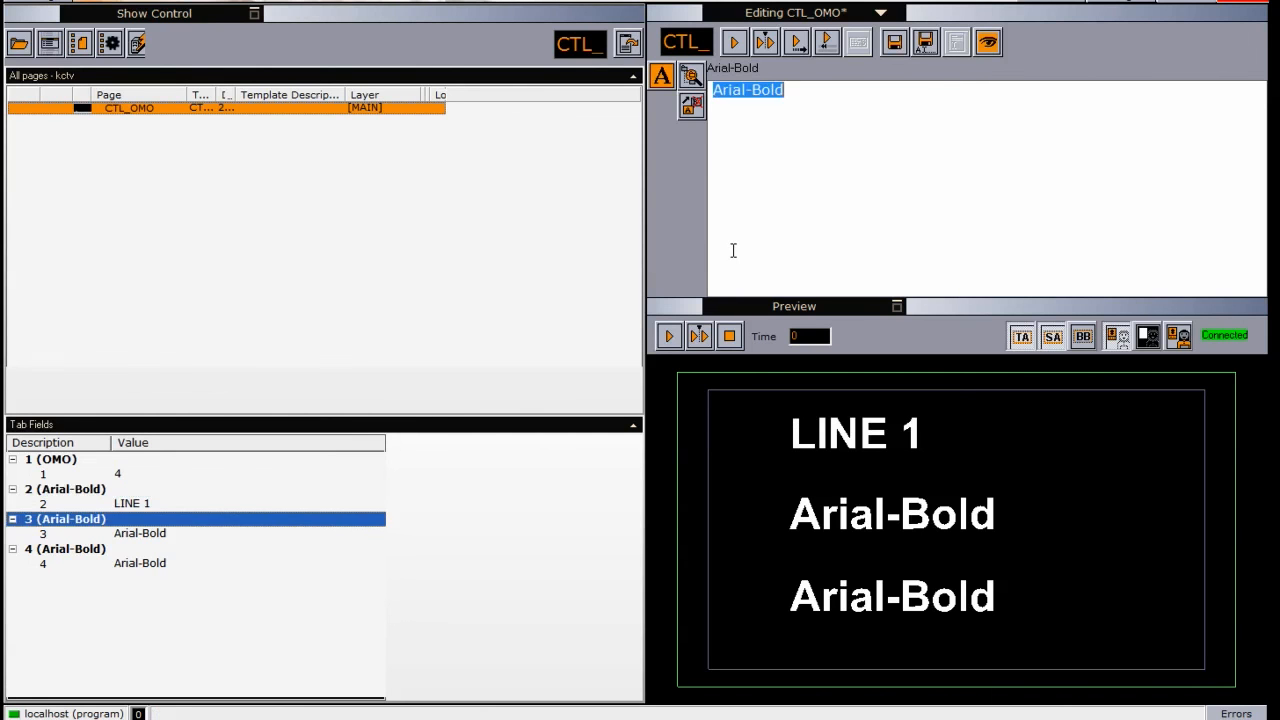
pyautogui.write('K')
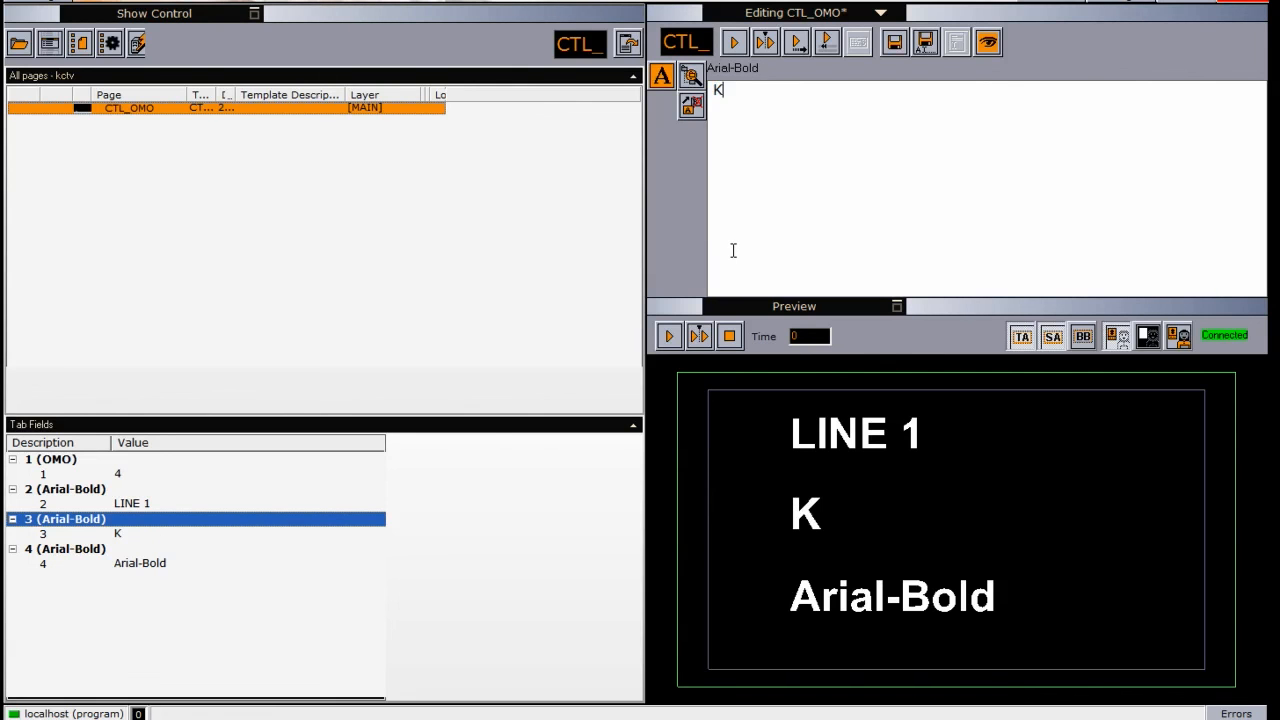
pyautogui.press('BackSpace')
pyautogui.write('LIN')
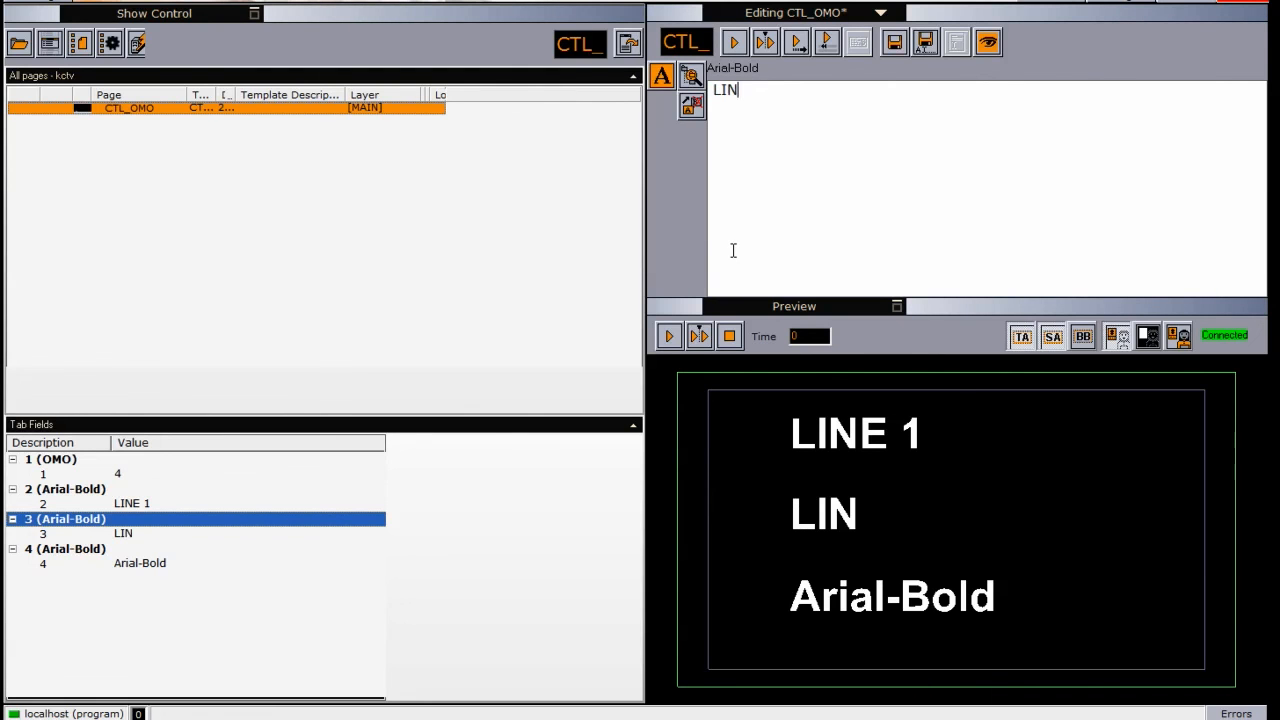
pyautogui.write('E 2')
# - Replace the text of tab field 4, the third Arial-Bold text, with "LINE3"
pyautogui.press('Tab')
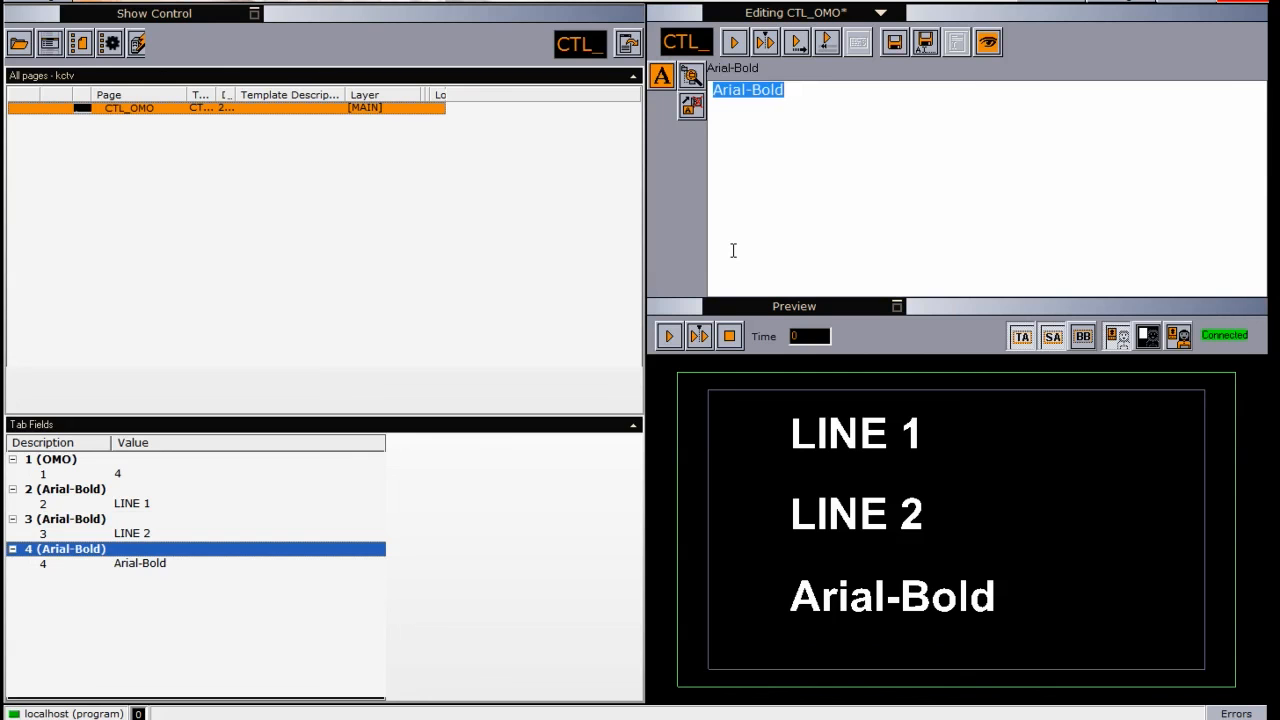
pyautogui.write('LINE3')
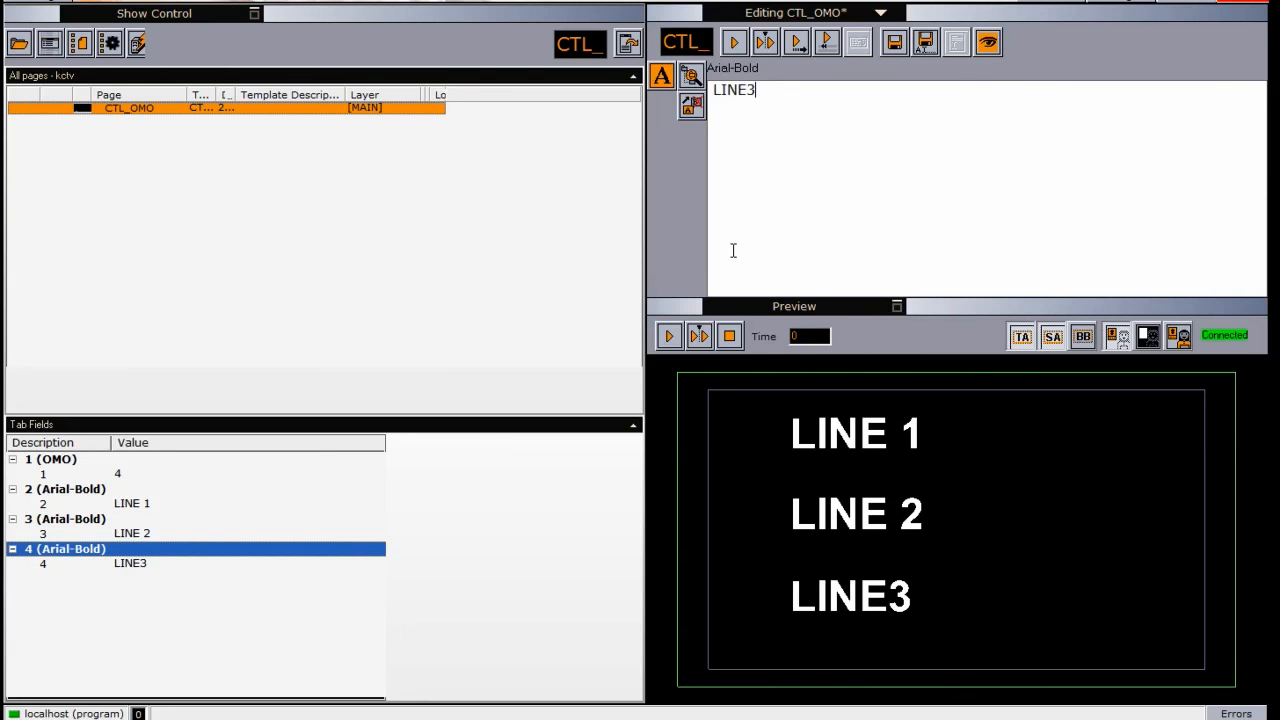
pyautogui.press('Tab')
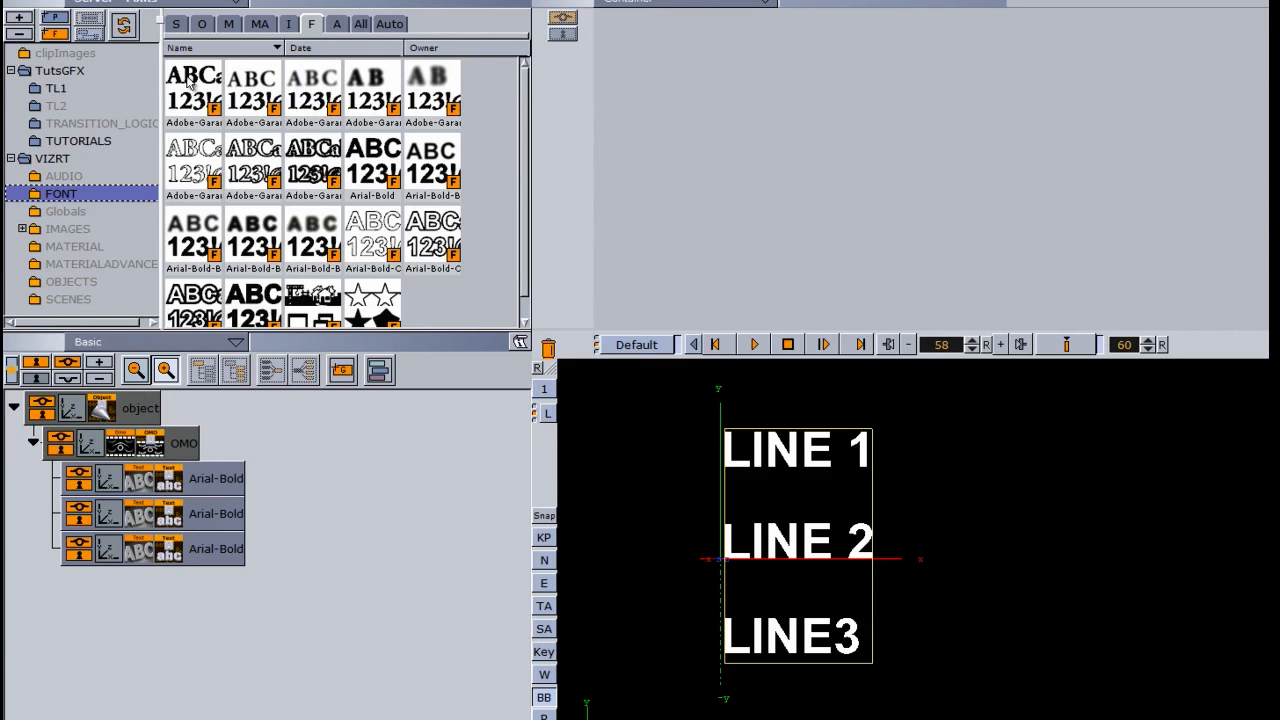
# - Switch to Viz Artist and display the image assets on the server
pyautogui.click(289, 25)
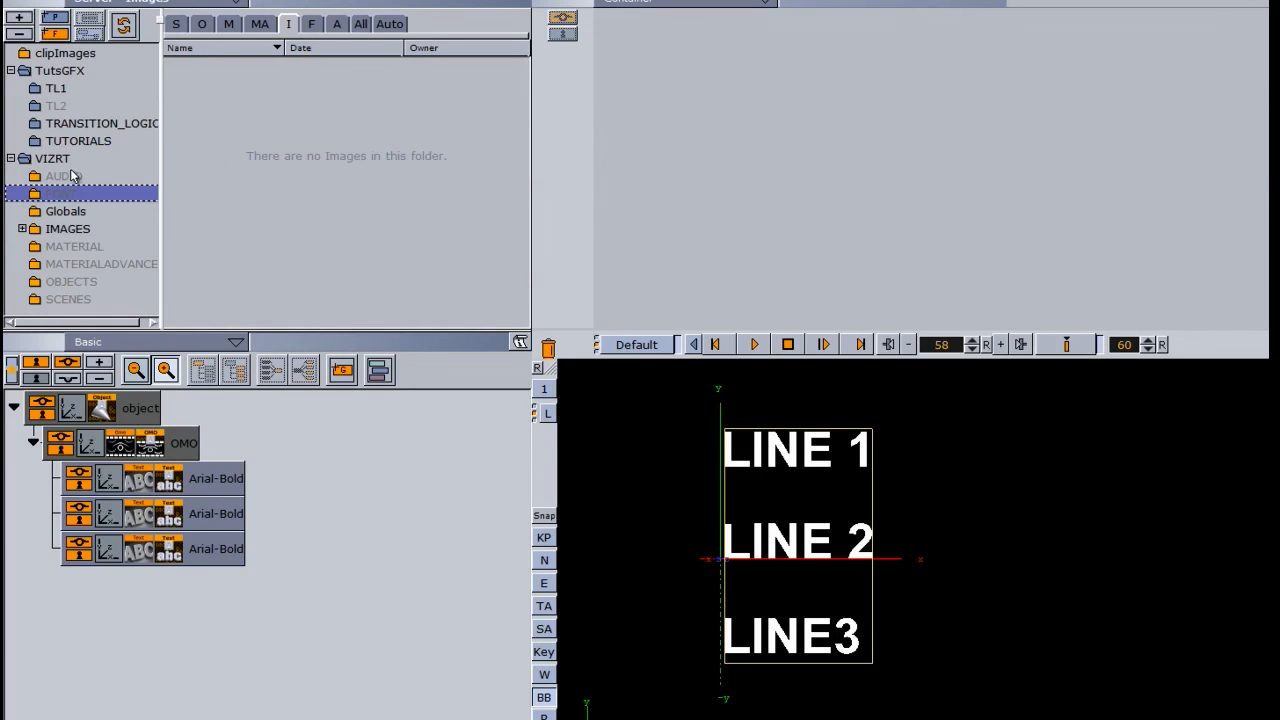